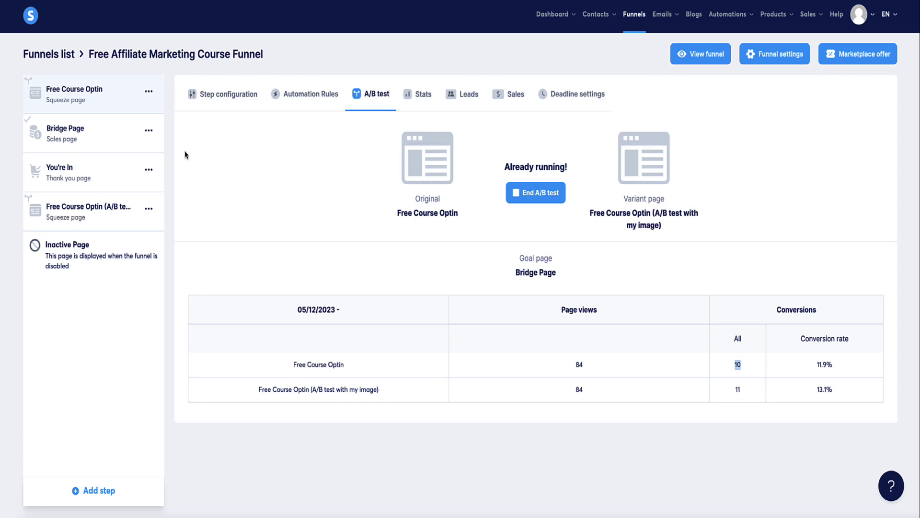
- Highlight the A/B results: variant's 84 page views, 13.1% conversion rate, 11 conversions versus the original's 10
click(445, 279)
double_click(576, 389)
click(579, 367)
double_click(828, 389)
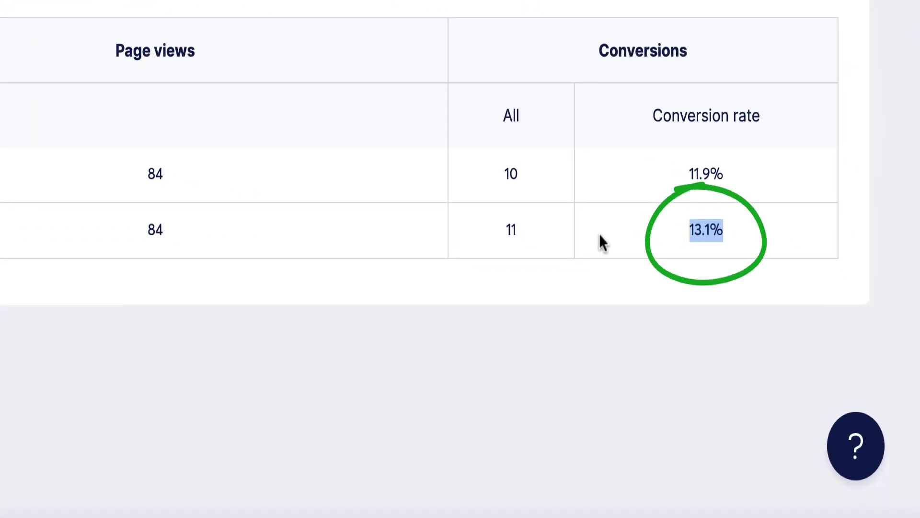
drag(521, 232, 504, 230)
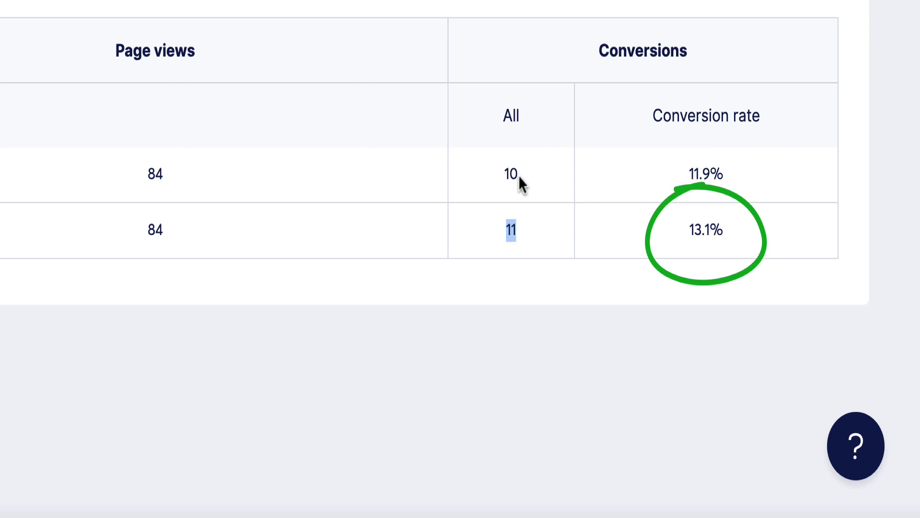
drag(518, 175, 511, 174)
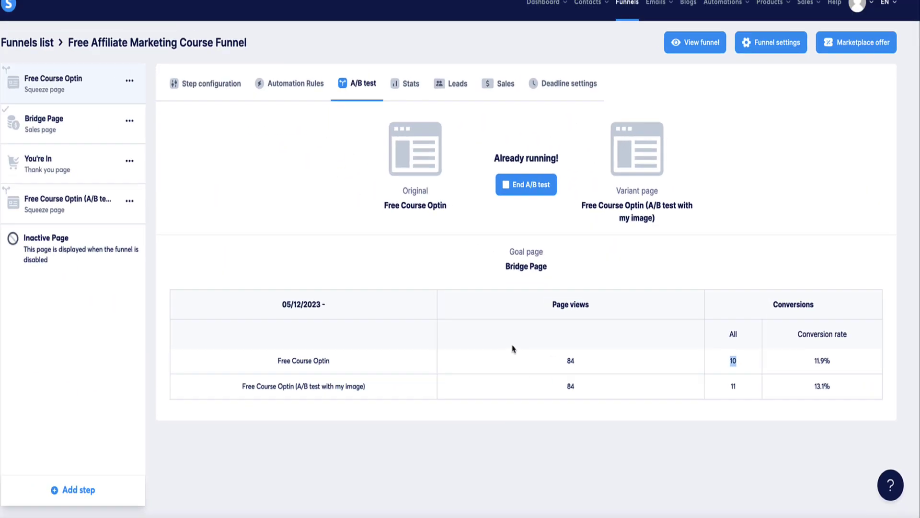
- Open and close the Bridge Page step's options, then return to the funnels list
click(184, 133)
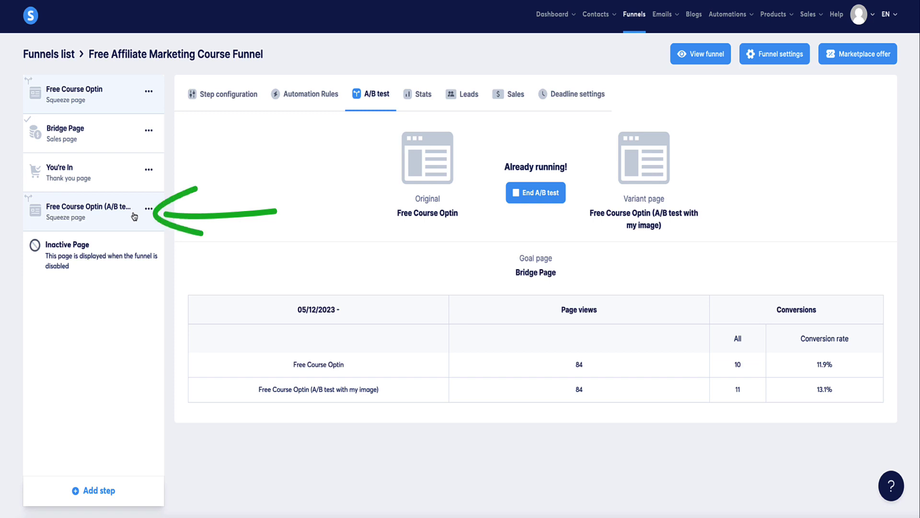
click(149, 129)
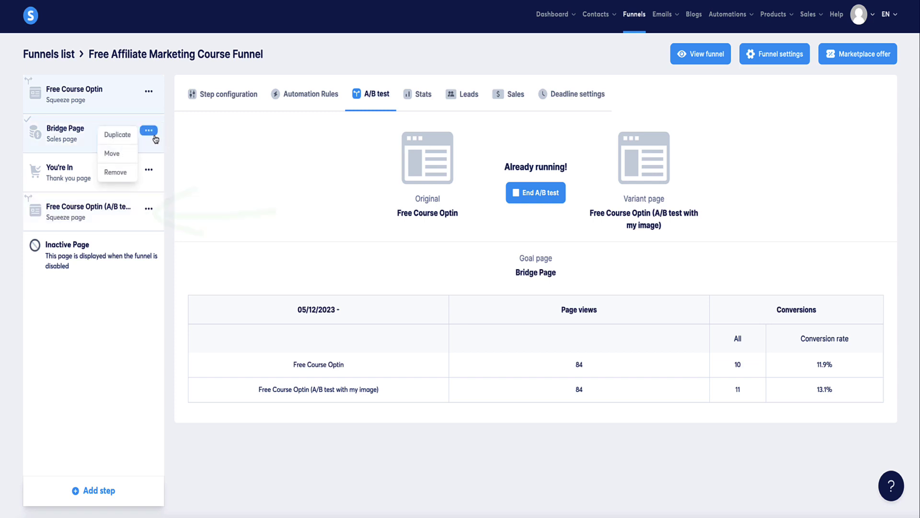
click(118, 135)
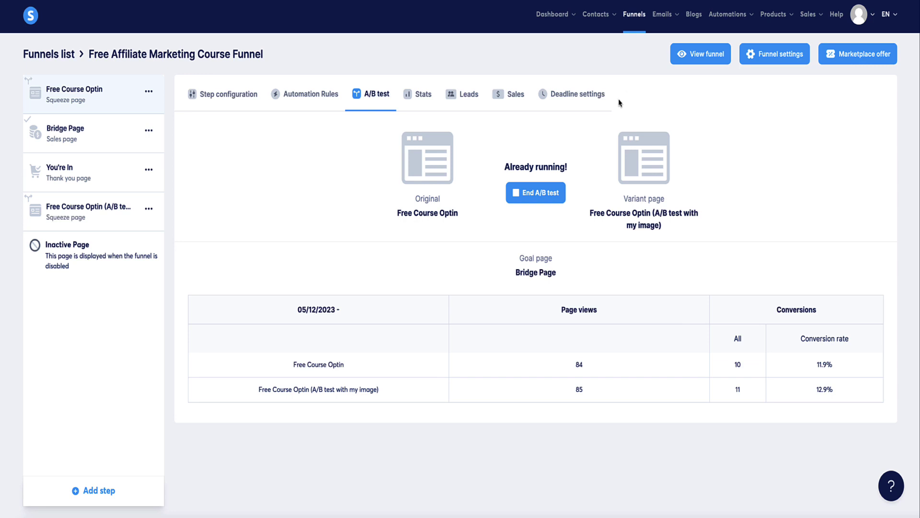
click(632, 17)
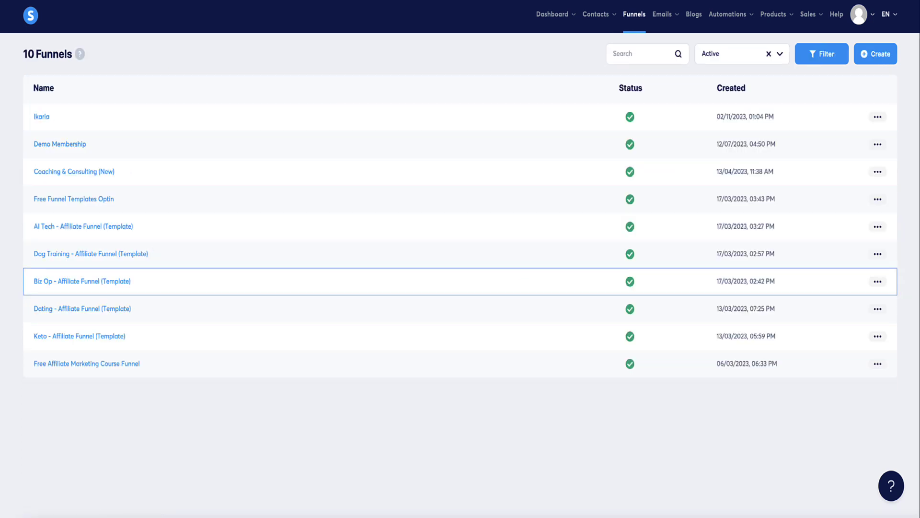
- Open the Dog Training - Affiliate Funnel (Template) and preview its squeeze page
click(56, 254)
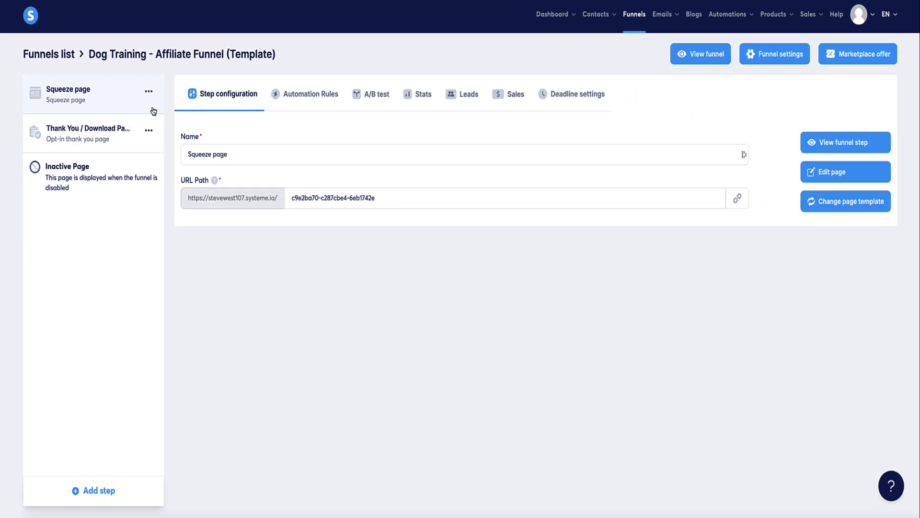
click(824, 144)
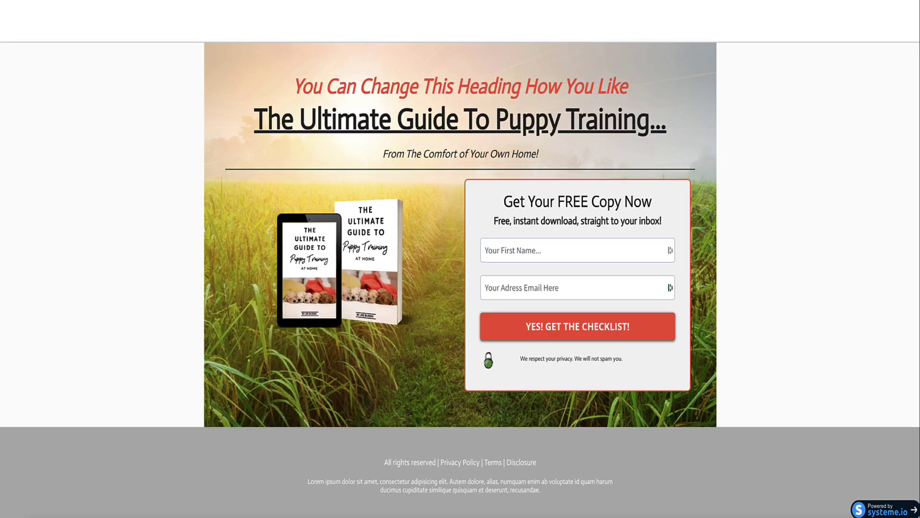
key(ctrl+w)
- Preview the Thank You / Download Page, then reselect the Squeeze page step
click(123, 128)
click(816, 145)
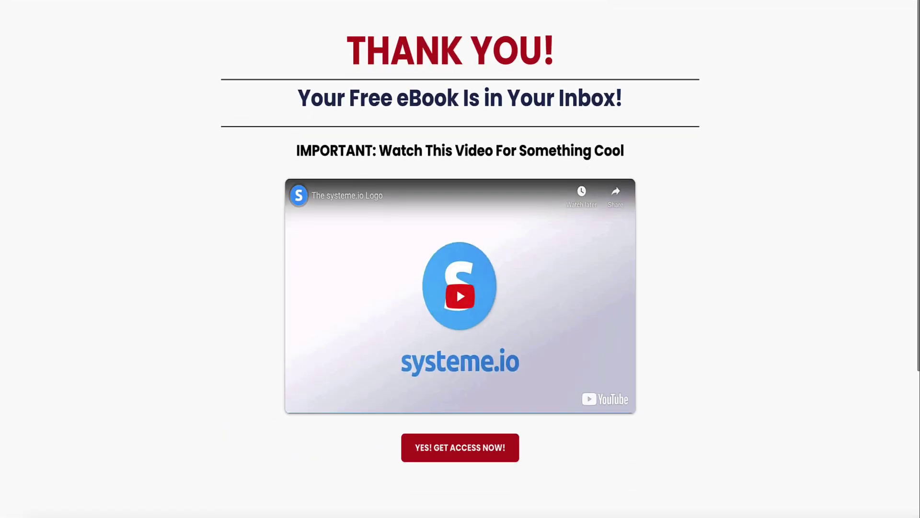
key(ctrl+w)
click(148, 129)
click(72, 92)
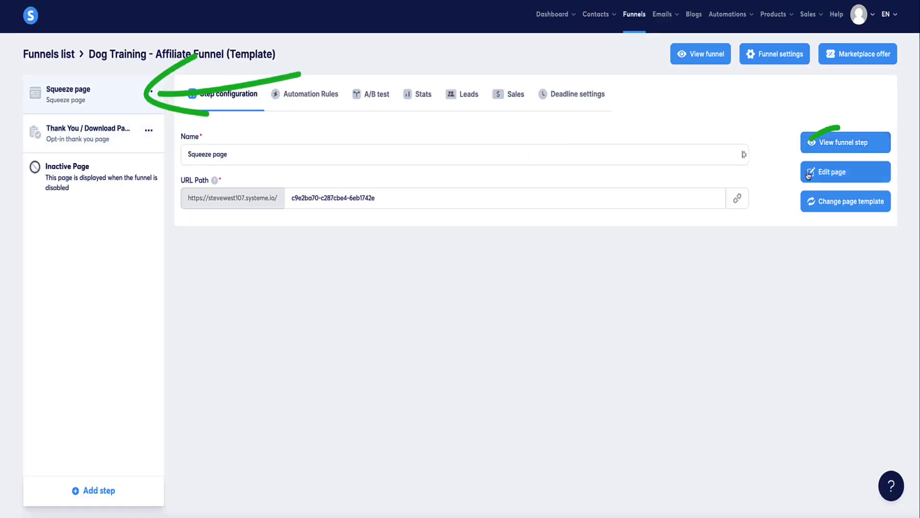
click(836, 172)
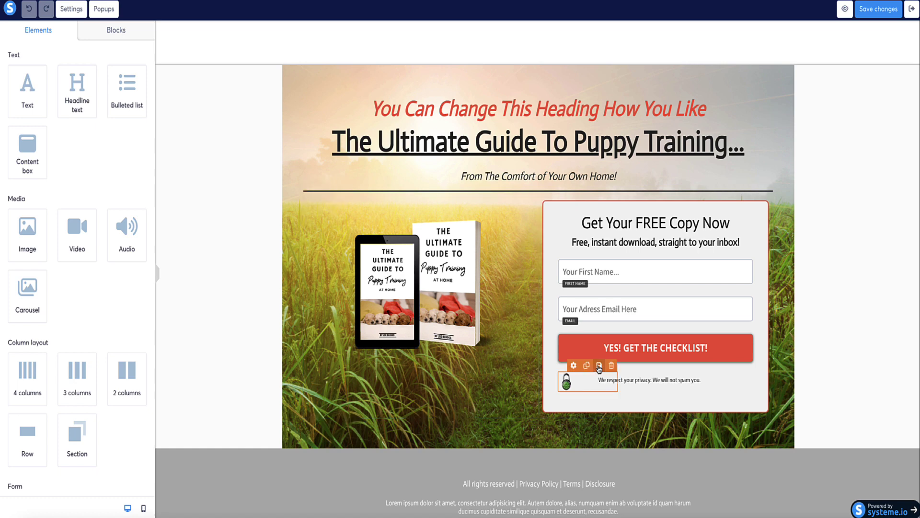
click(634, 345)
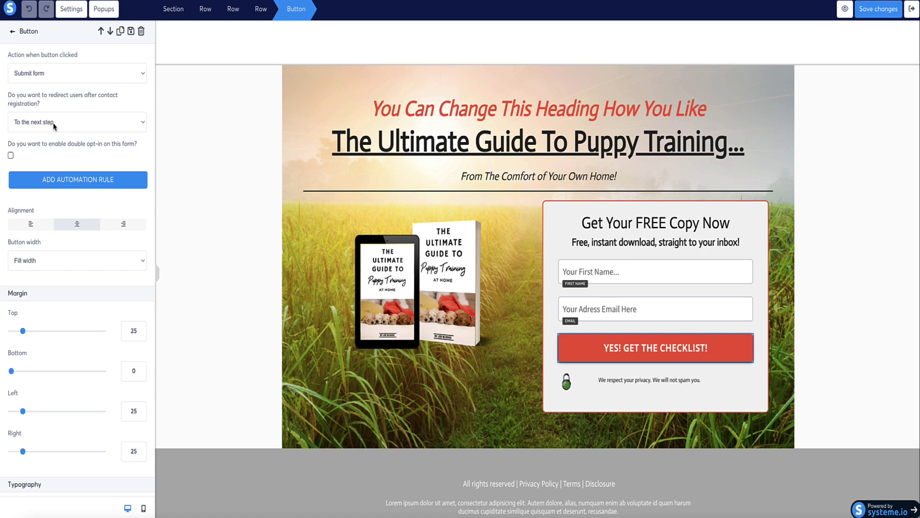
click(128, 125)
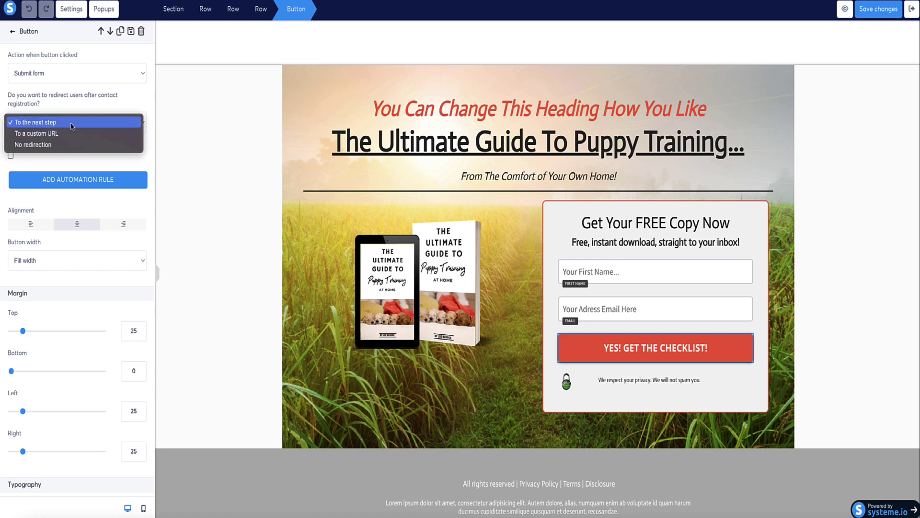
click(165, 124)
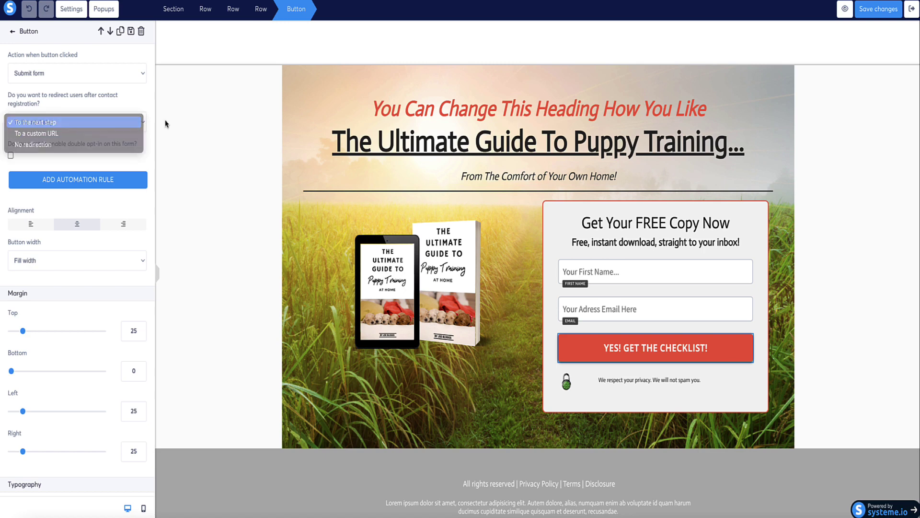
click(912, 11)
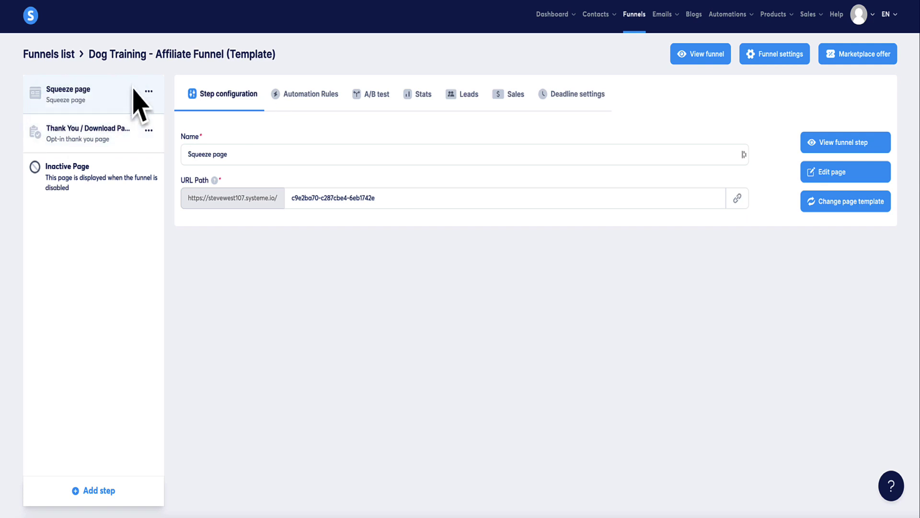
- Duplicate the Squeeze page step and replace '(copy)' in the new step's name with 'test B)'
click(149, 91)
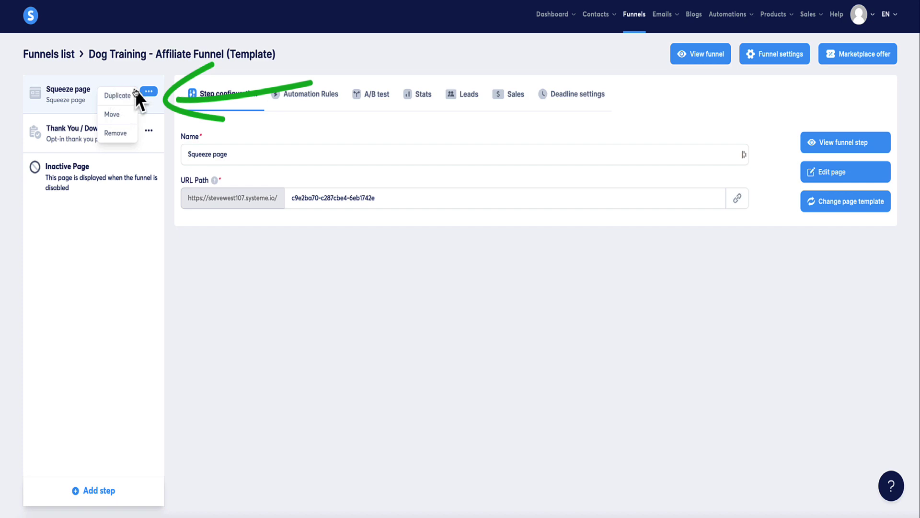
click(149, 91)
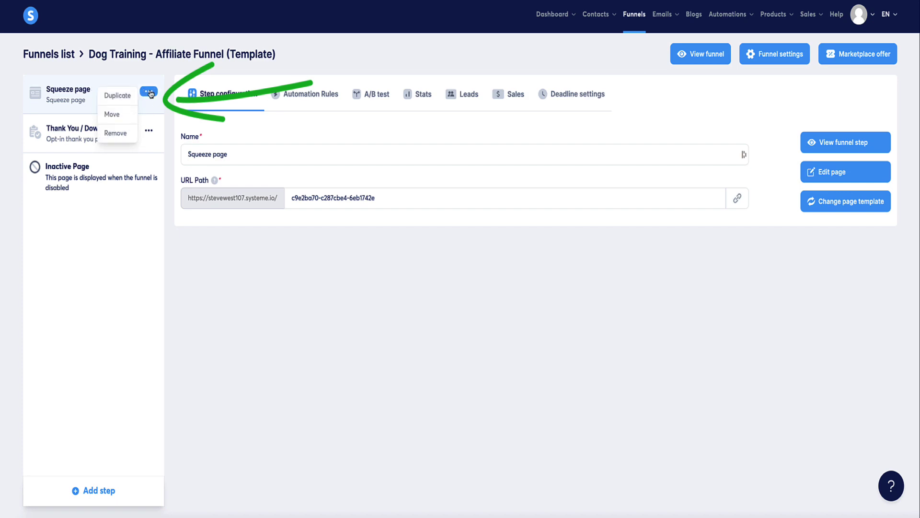
click(112, 94)
click(415, 292)
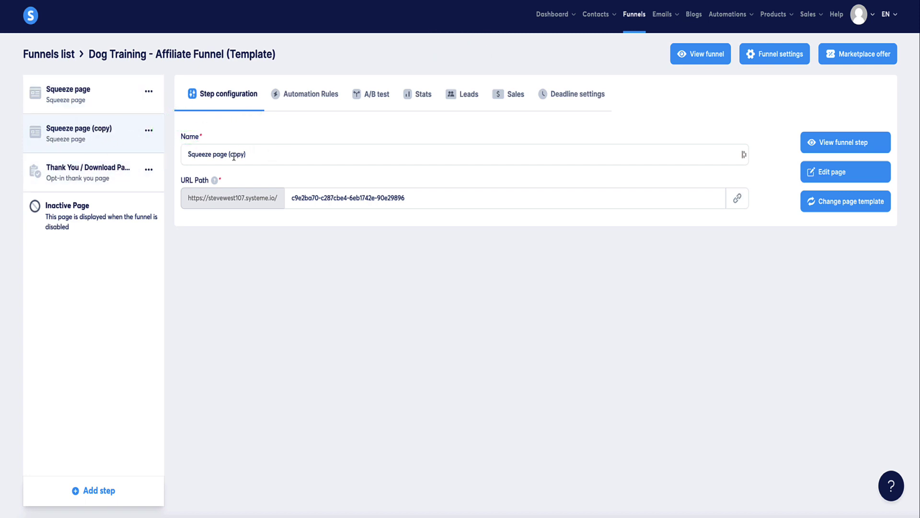
drag(232, 156, 287, 159)
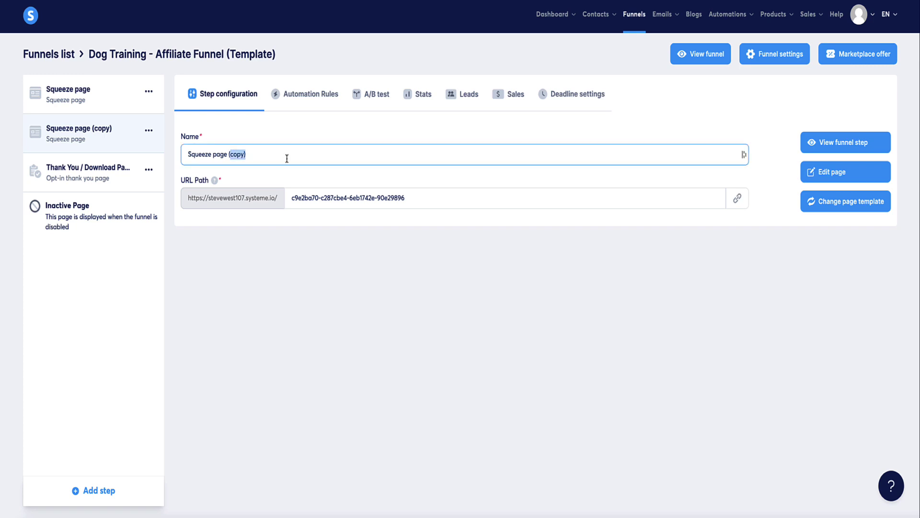
text(test B)
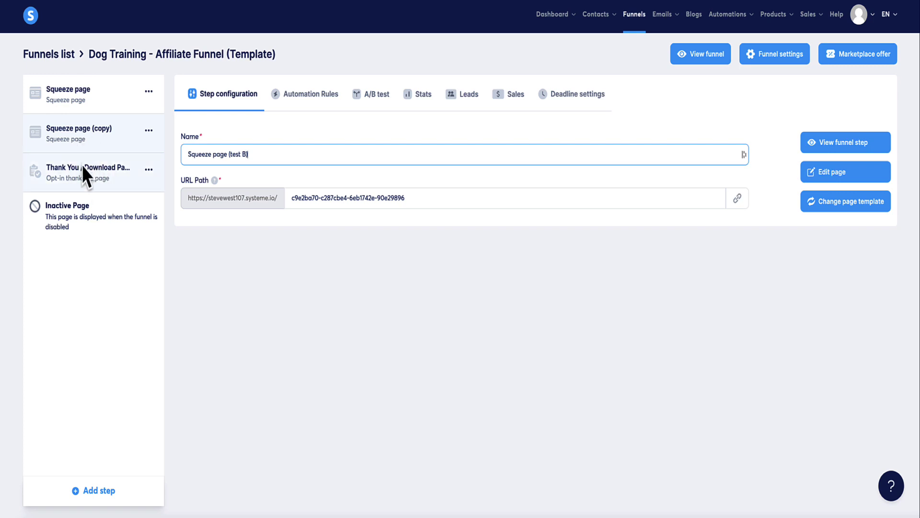
- Move the Squeeze page (test B) step below the Thank You / Download Page step
drag(81, 134, 78, 169)
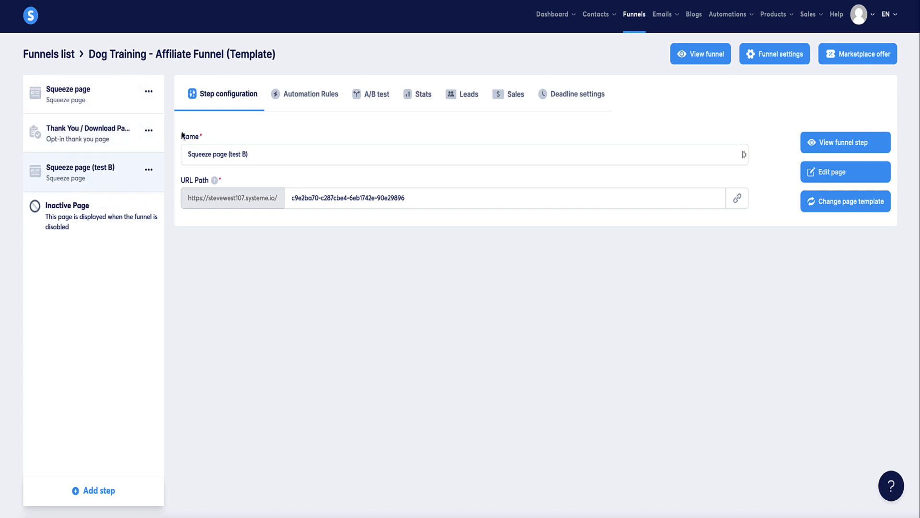
click(149, 129)
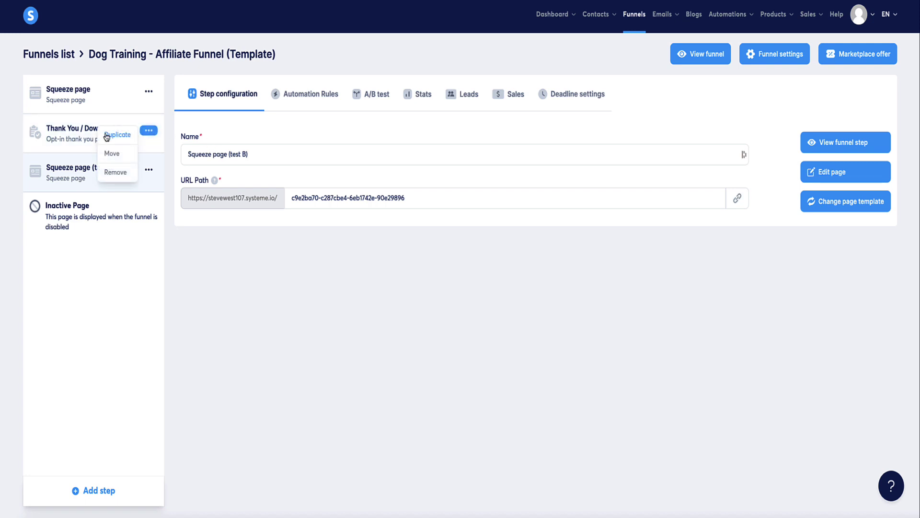
click(259, 230)
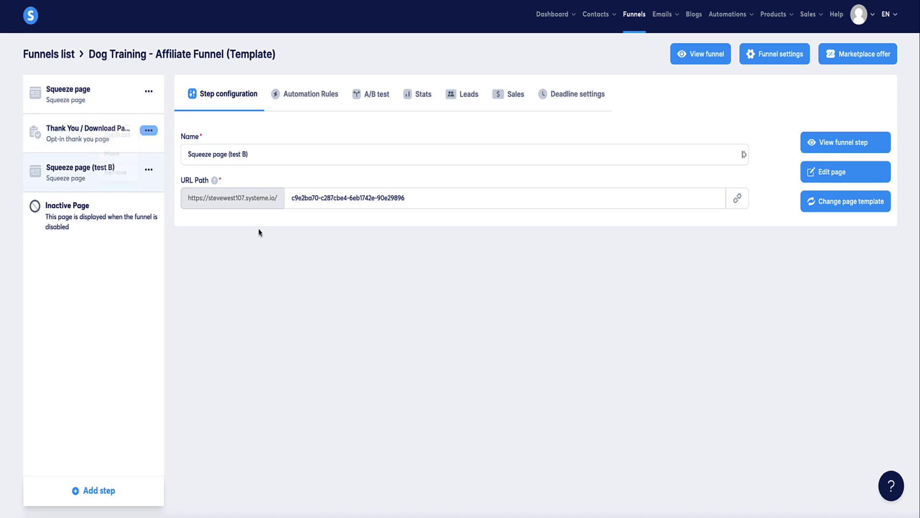
- Copy the thank-you page's URL and open Squeeze page (test B) in the page editor
click(72, 133)
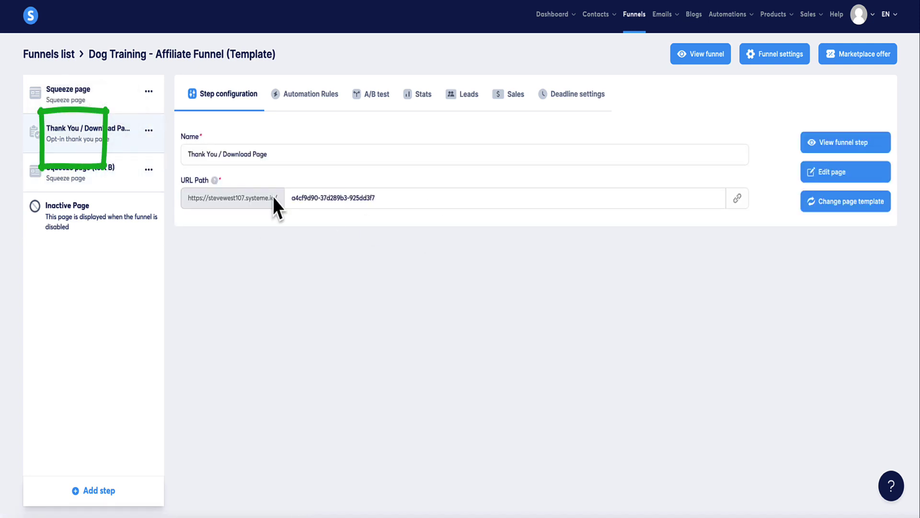
click(736, 197)
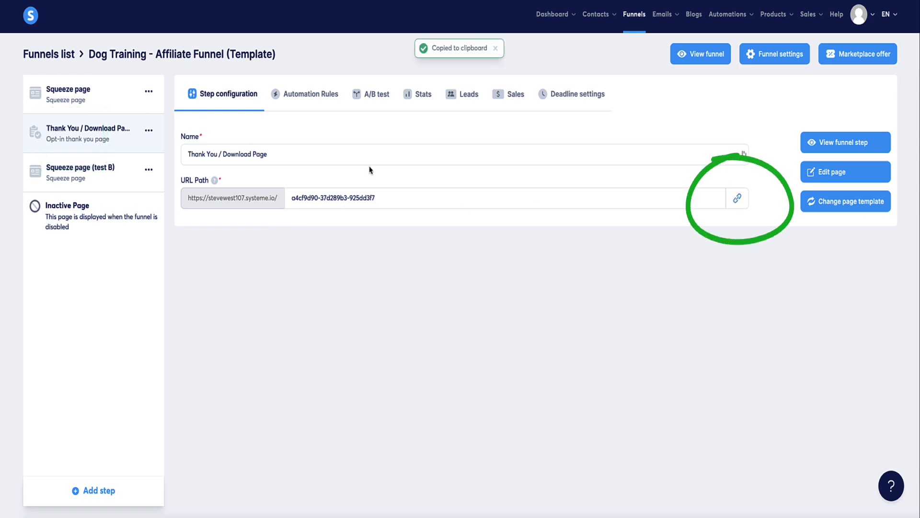
click(111, 180)
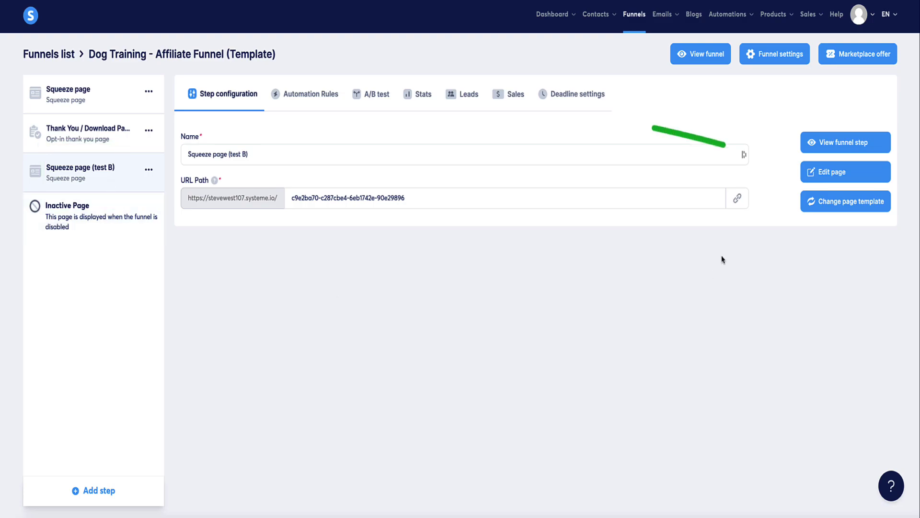
click(831, 177)
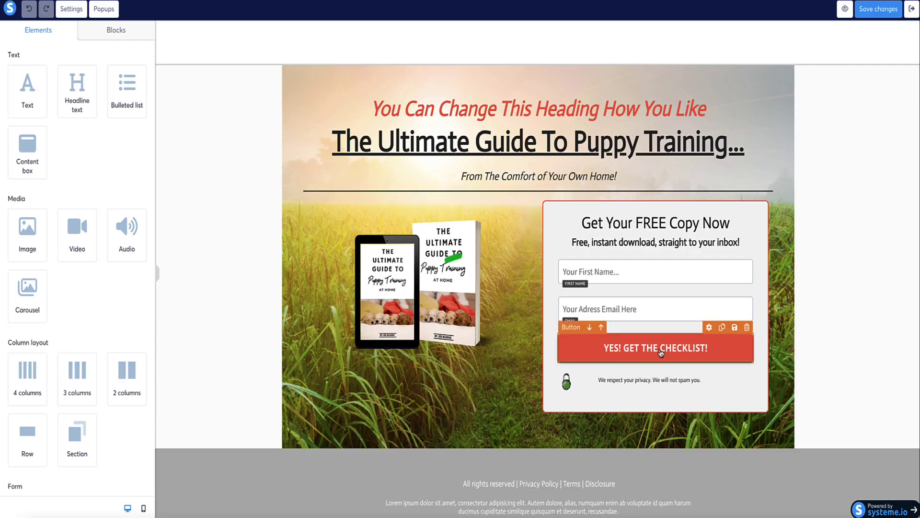
- Set the checklist button to redirect 'To a custom URL', pasting the thank-you page address
click(657, 352)
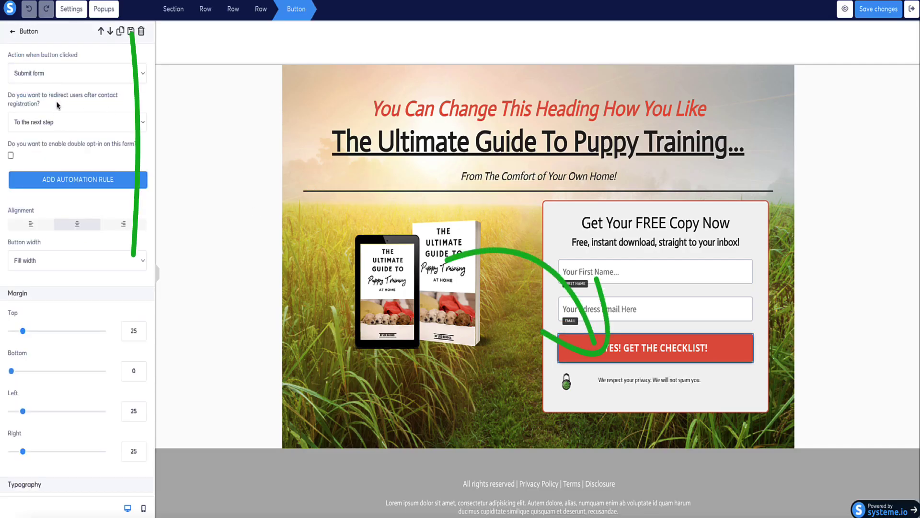
click(73, 125)
click(47, 136)
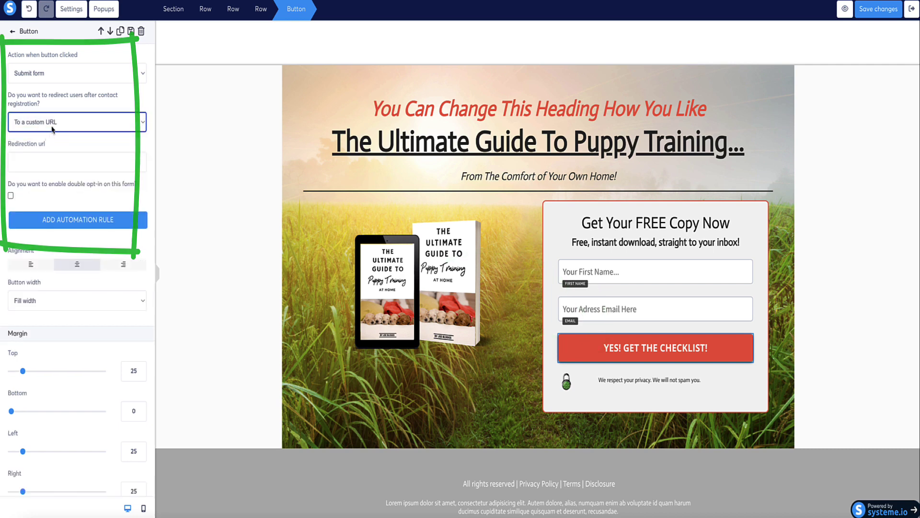
click(50, 163)
key(ctrl+v)
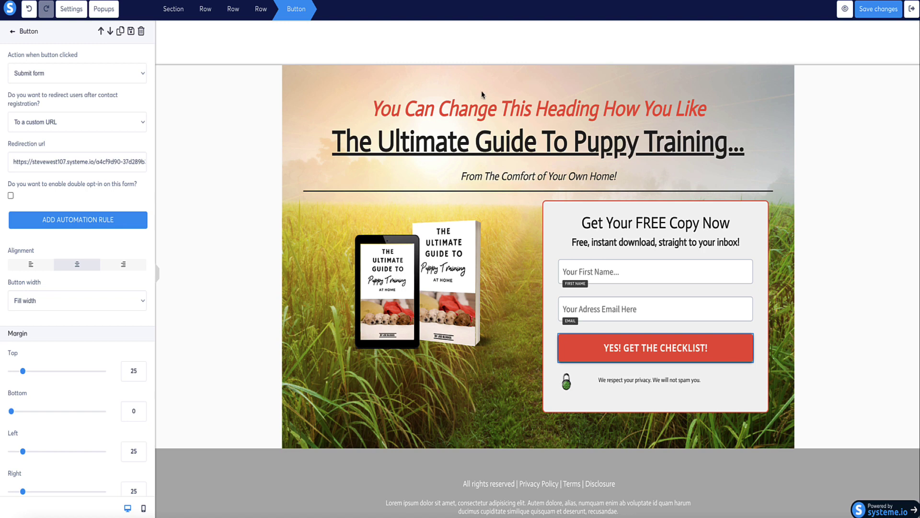
- Select the main heading text, then reselect and deselect the checklist button
triple_click(499, 137)
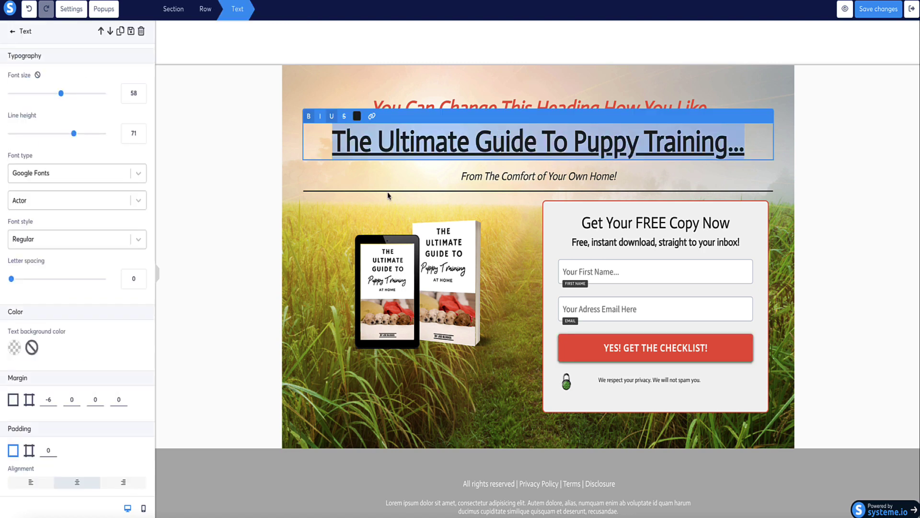
click(249, 240)
click(614, 348)
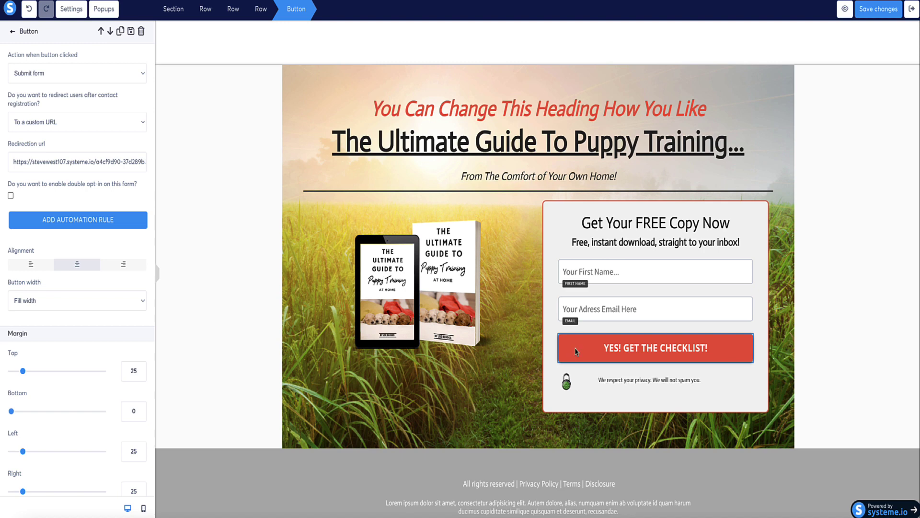
key(Escape)
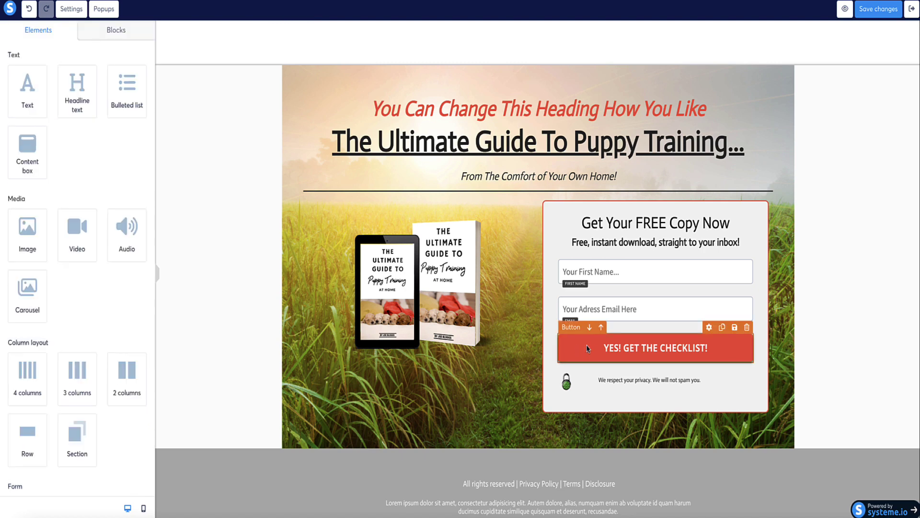
- Set the checklist button background to the dark red from Your colors, save, and preview the page
click(588, 348)
key(Escape)
click(550, 347)
scroll(49, 144, down, 3)
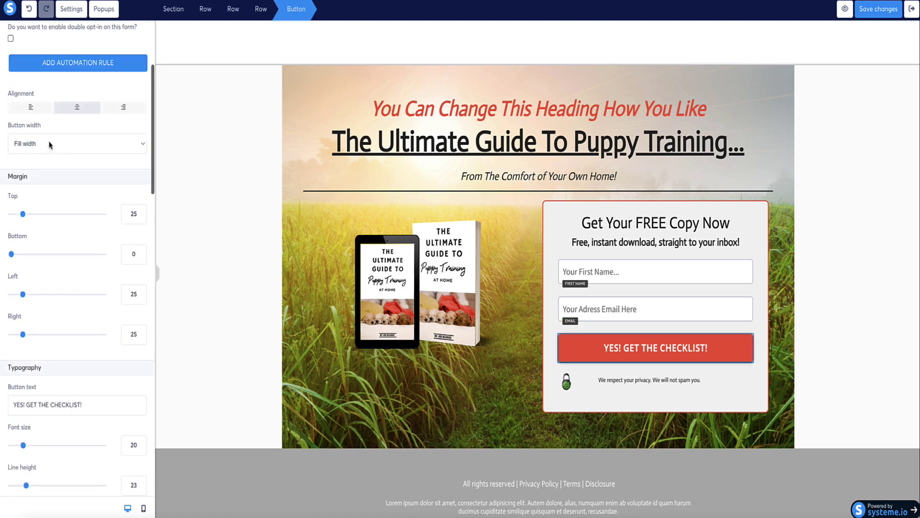
scroll(50, 144, down, 10)
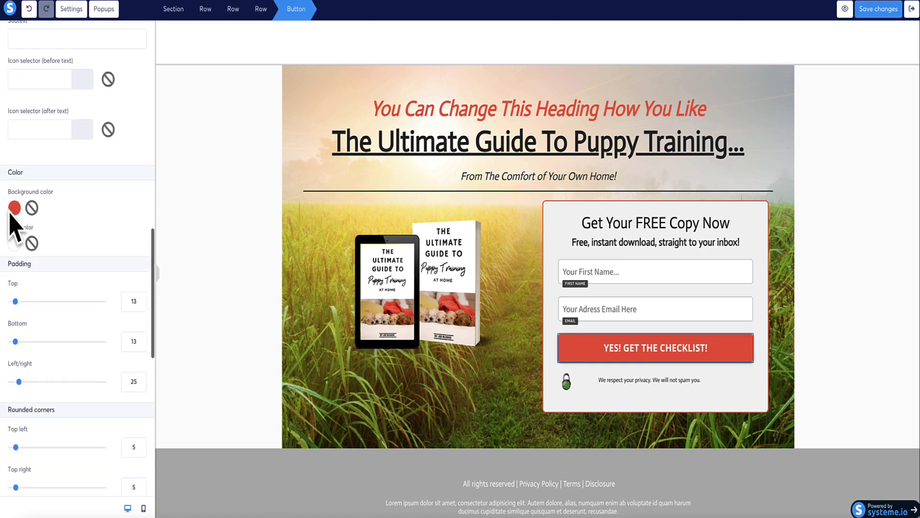
click(14, 208)
click(92, 308)
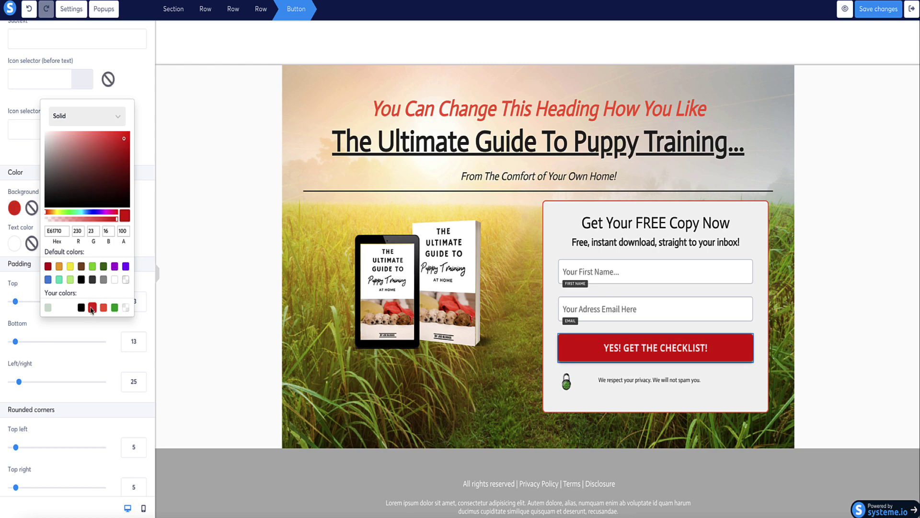
click(206, 347)
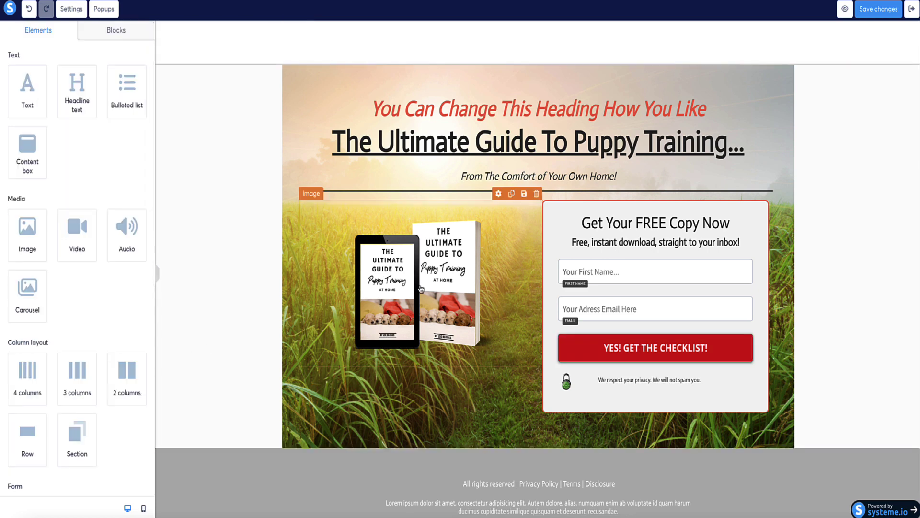
click(872, 8)
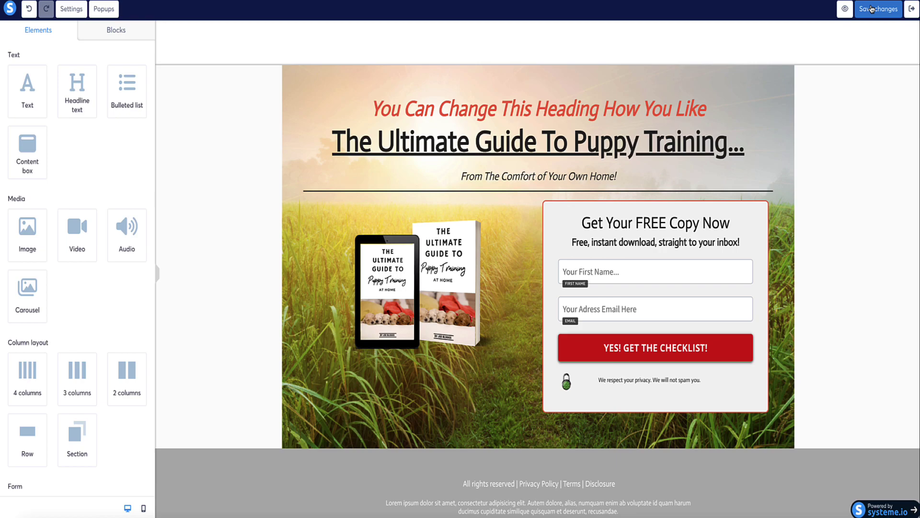
click(845, 9)
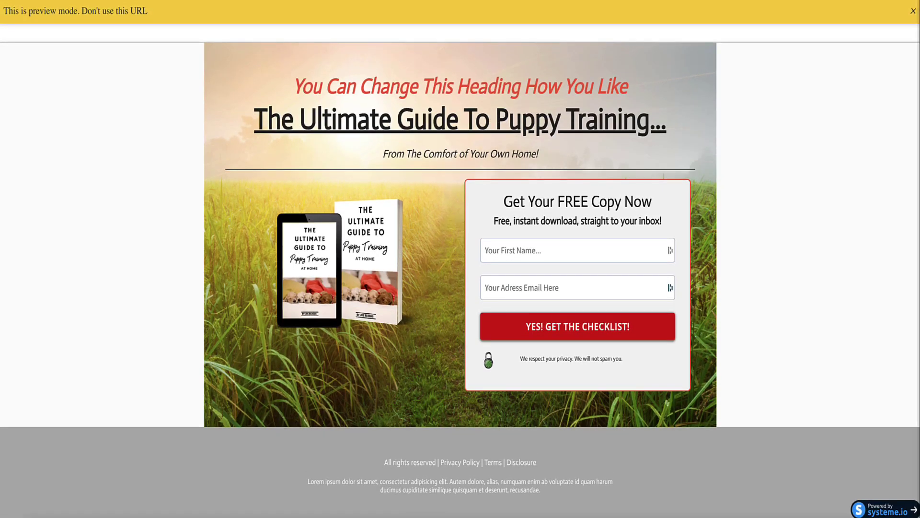
- Leave the preview and editor, then open the original Squeeze page step's A/B test settings
key(ctrl+w)
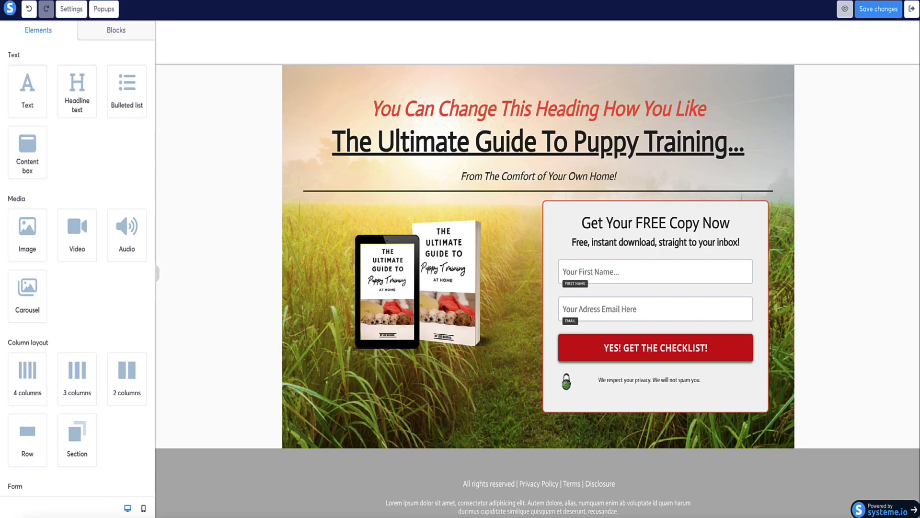
click(912, 8)
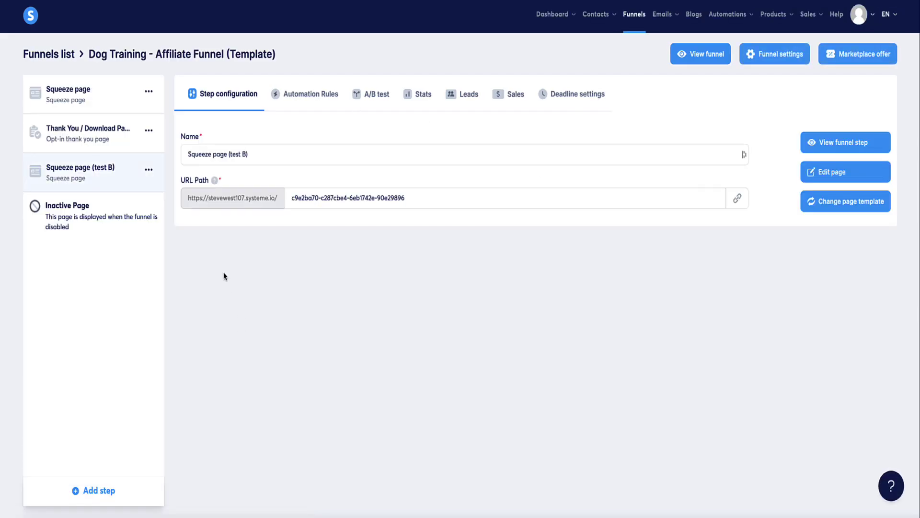
click(83, 96)
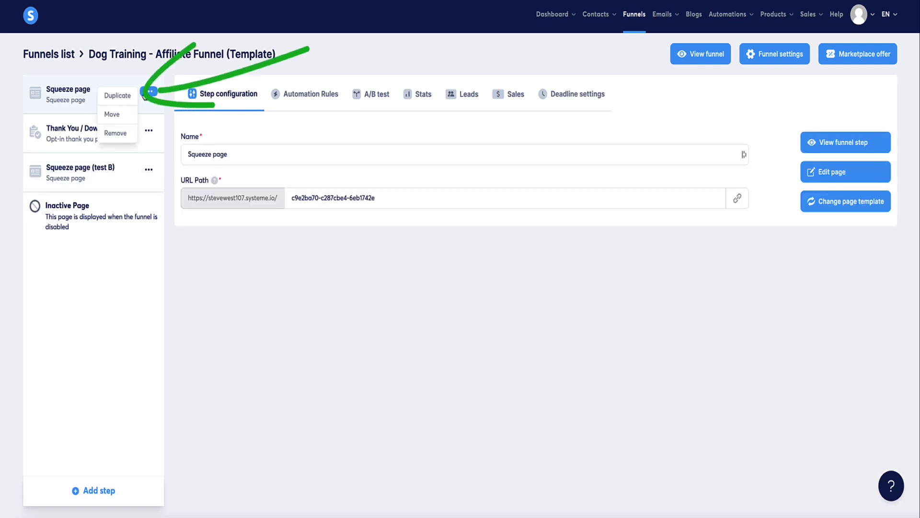
click(378, 93)
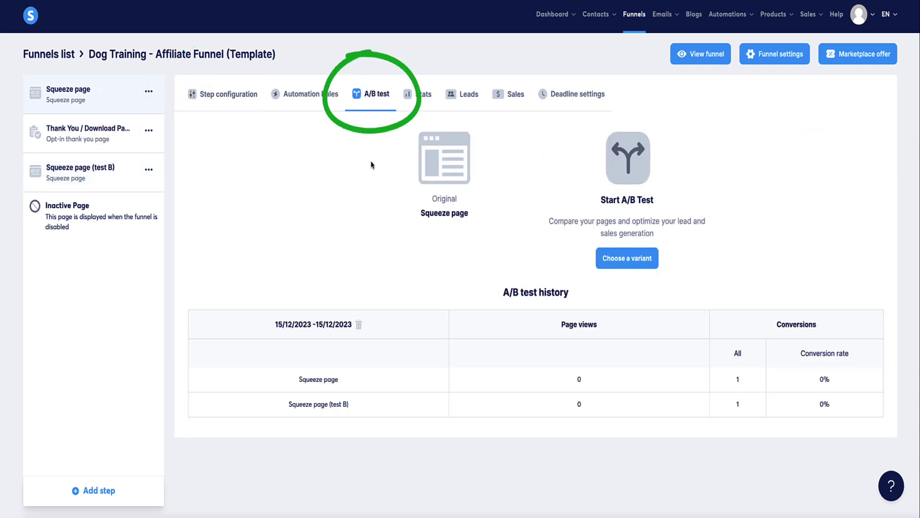
- Choose Squeeze page (test B) as variant and Thank You / Download Page as goal, then start the test
click(627, 258)
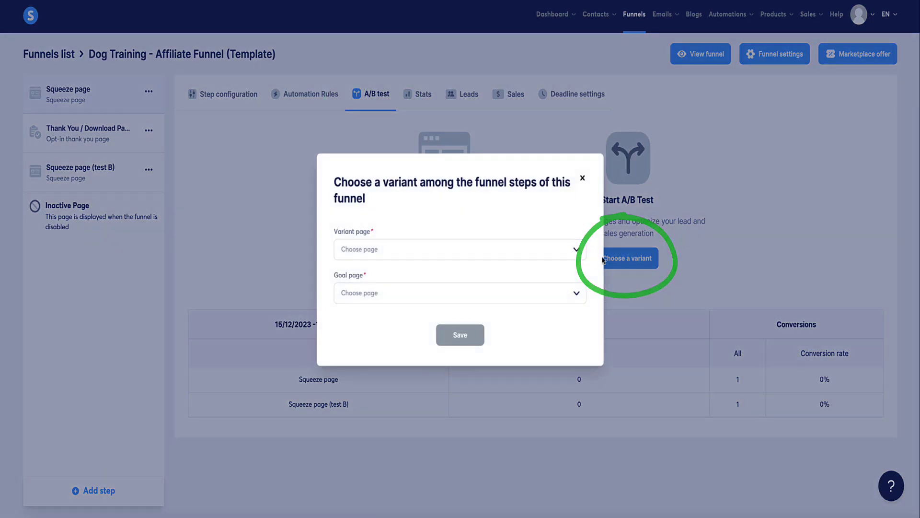
click(376, 248)
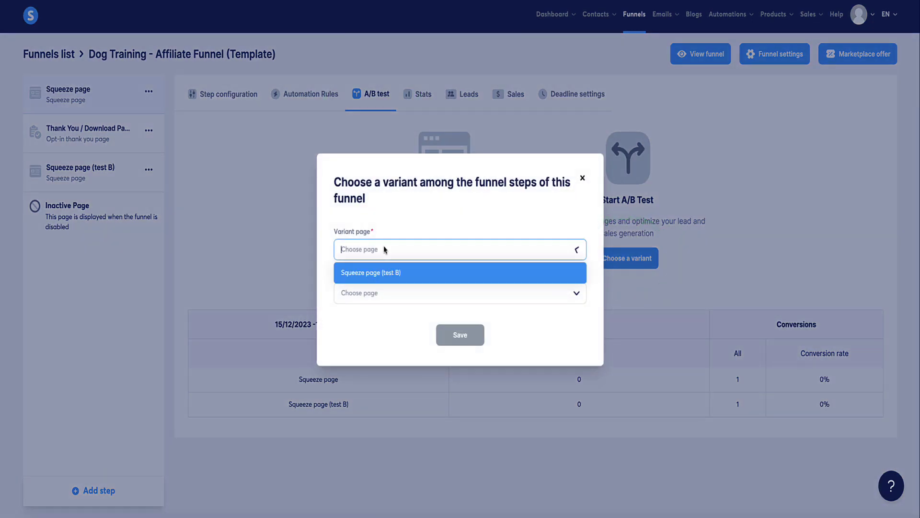
click(375, 271)
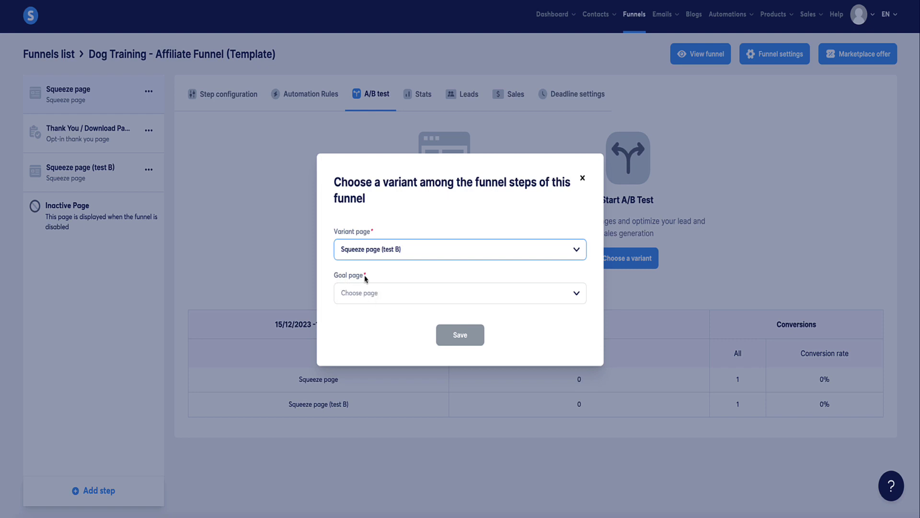
click(374, 292)
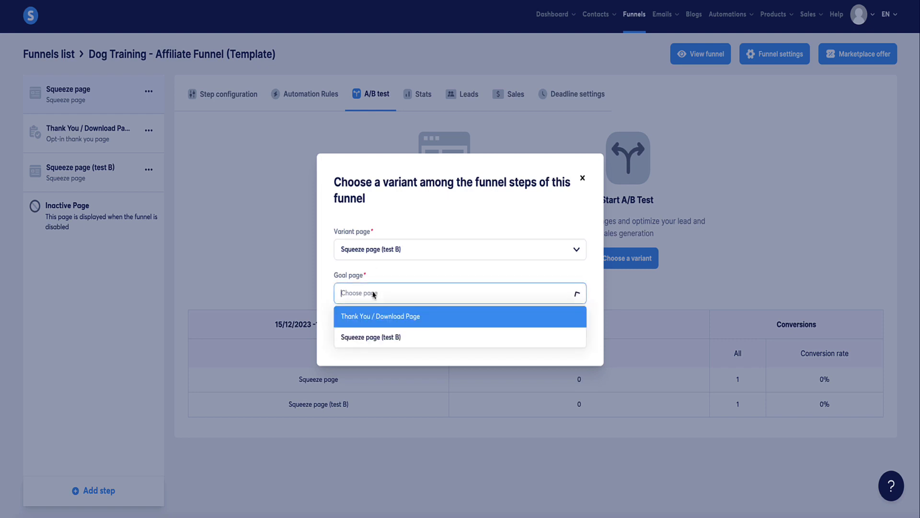
click(368, 321)
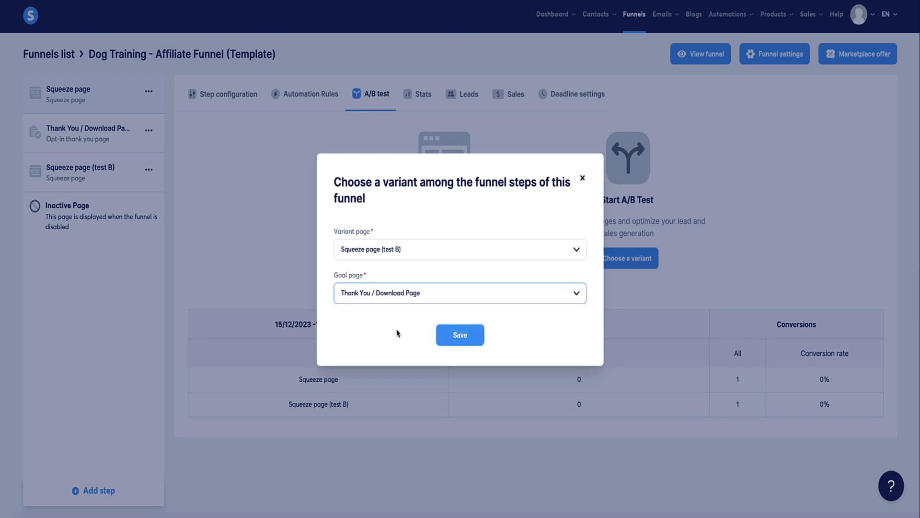
click(460, 333)
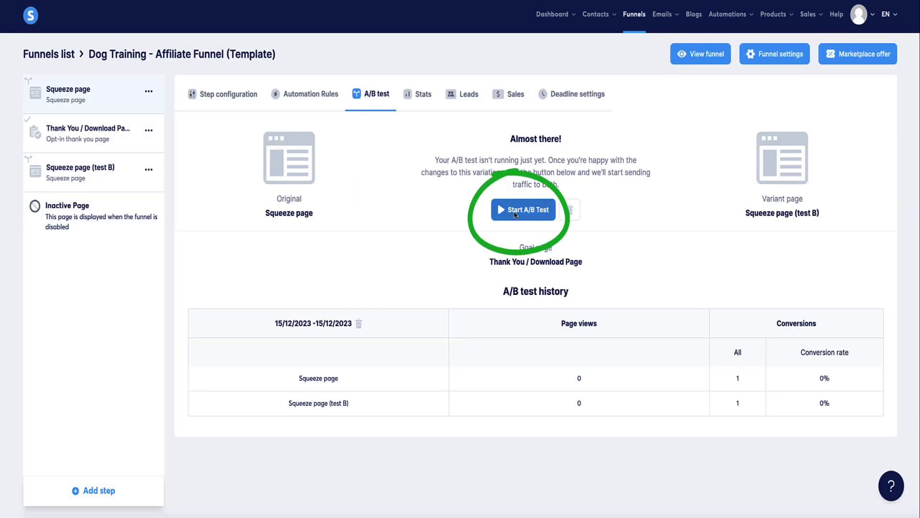
click(515, 215)
scroll(440, 213, down, 1)
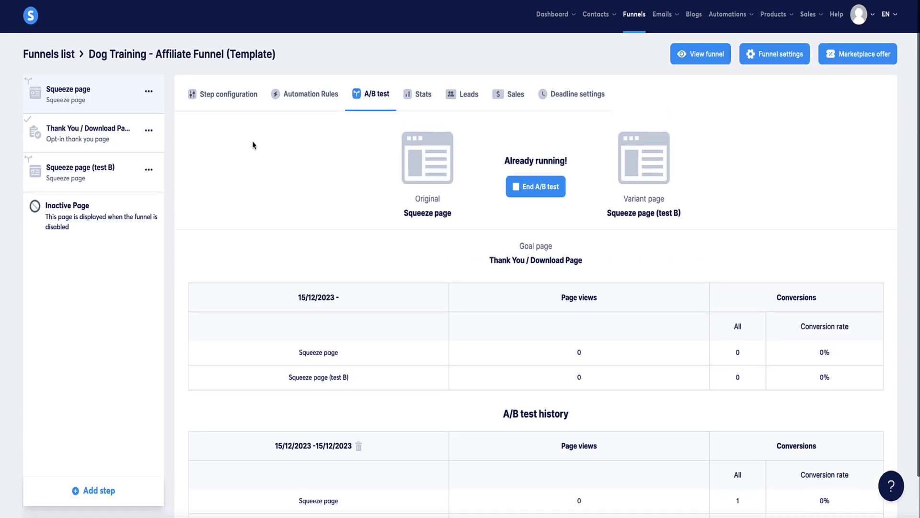
- Open the Squeeze page step's live view and preview page A of the A/B test
click(104, 93)
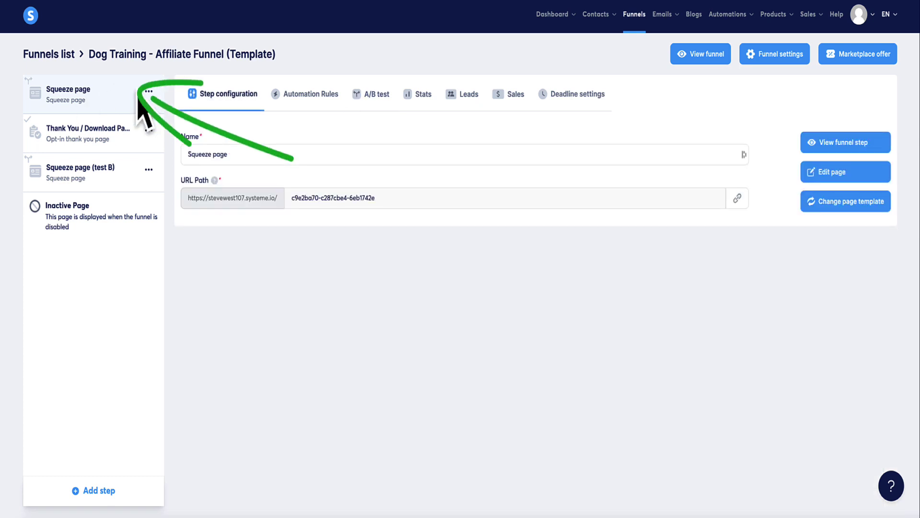
click(832, 142)
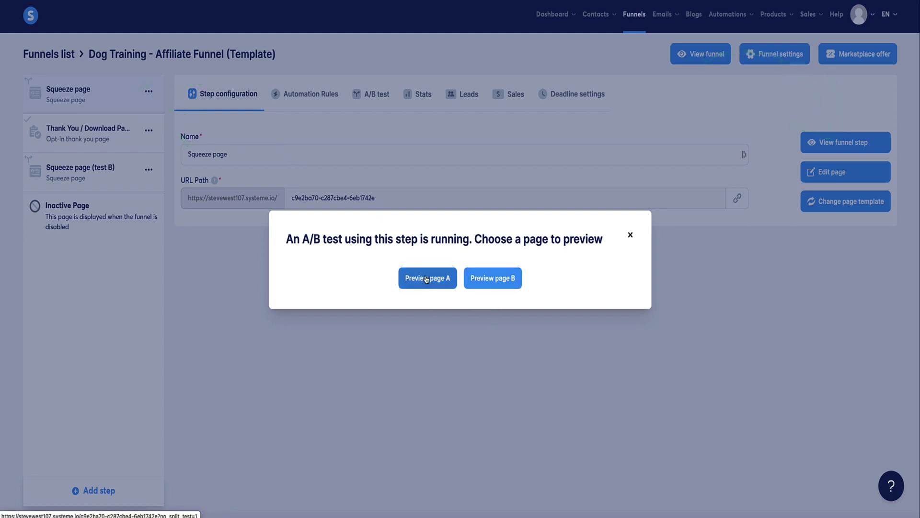
click(440, 287)
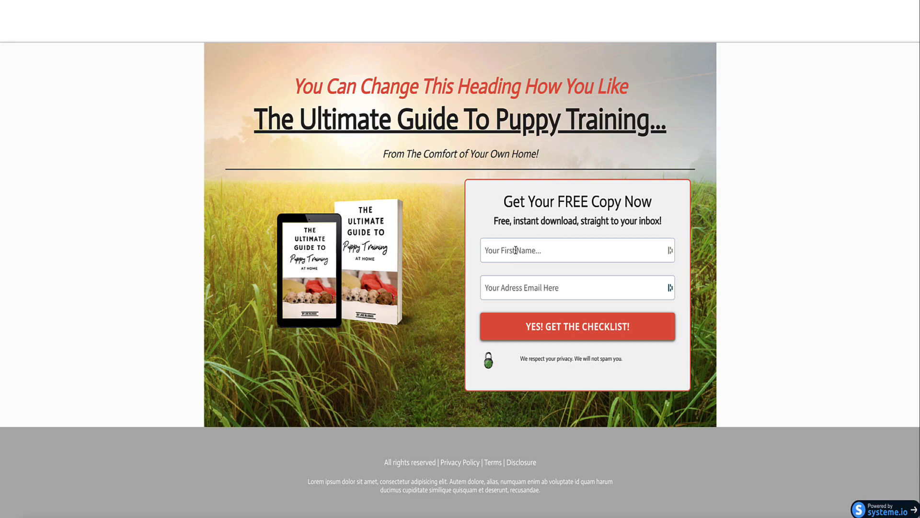
- Fill page A's form with a first name and email address and submit it to reach the thank-you page
click(515, 250)
text(Steve)
key(Tab)
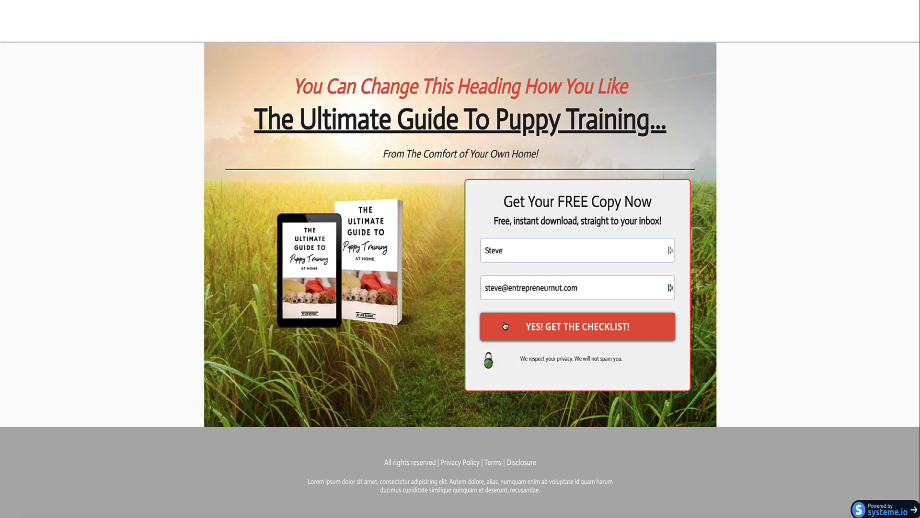
click(528, 326)
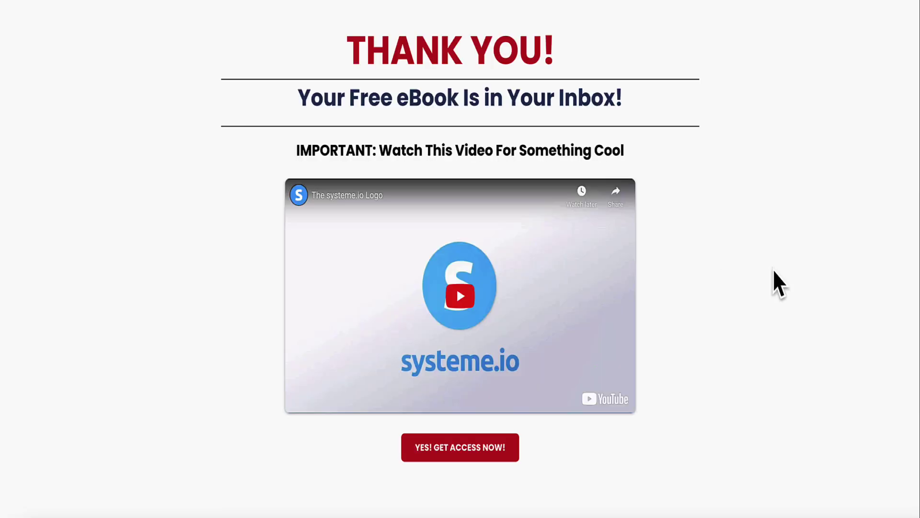
scroll(772, 273, down, 5)
scroll(723, 222, up, 5)
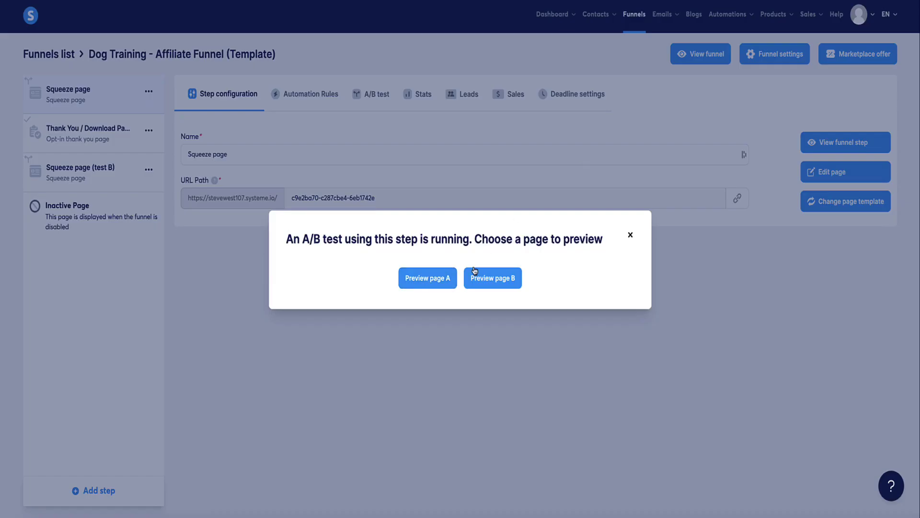
- Preview page B, enter a first name, pick the saved email, and submit YES! GET THE CHECKLIST!
click(480, 282)
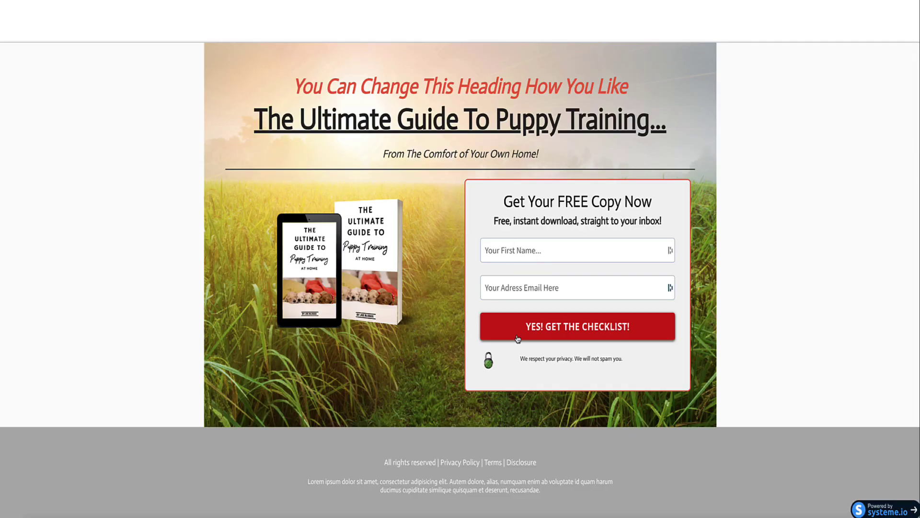
click(546, 249)
text(Steve)
click(555, 288)
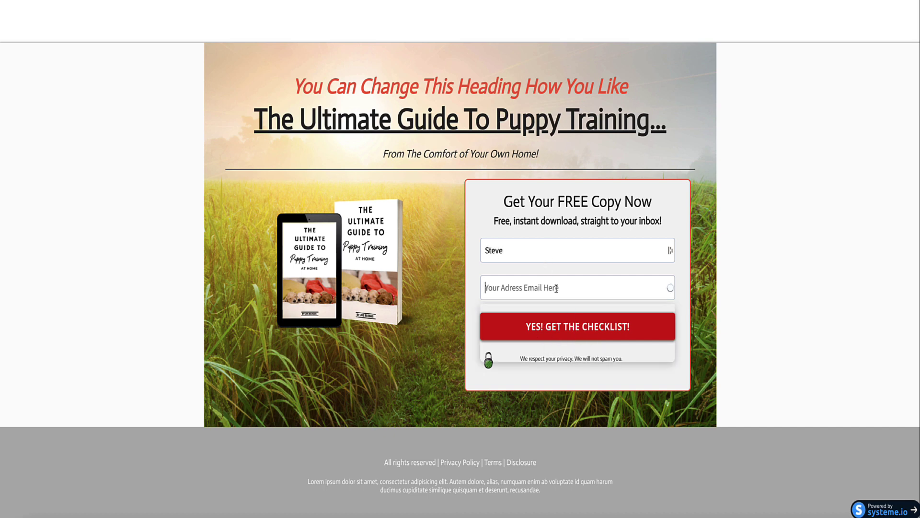
key(Down)
key(Return)
click(554, 327)
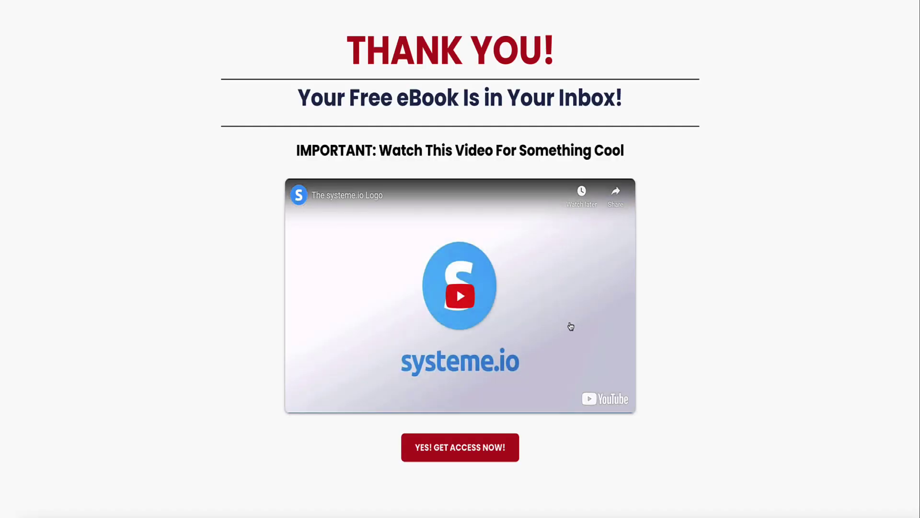
scroll(756, 208, down, 4)
scroll(756, 203, up, 4)
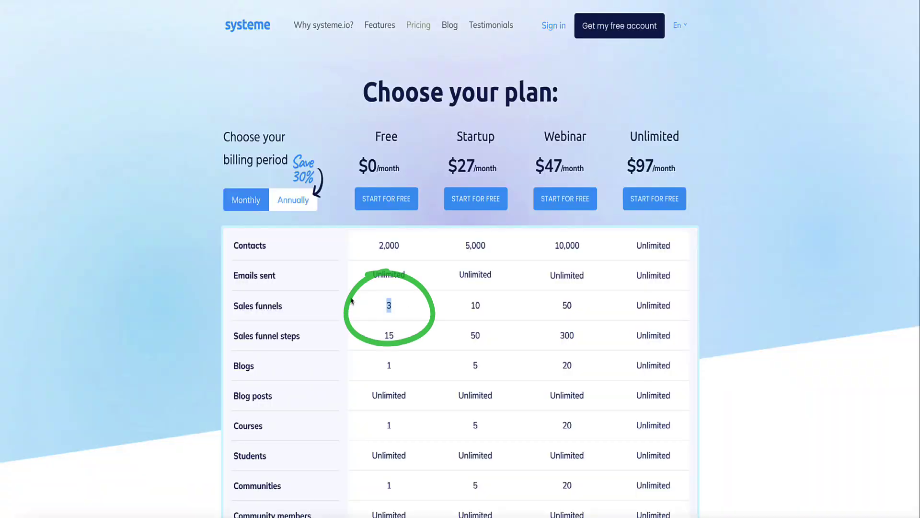
- Highlight the Free plan's A/B tests limit of 1 on the pricing page
click(372, 303)
scroll(371, 304, down, 5)
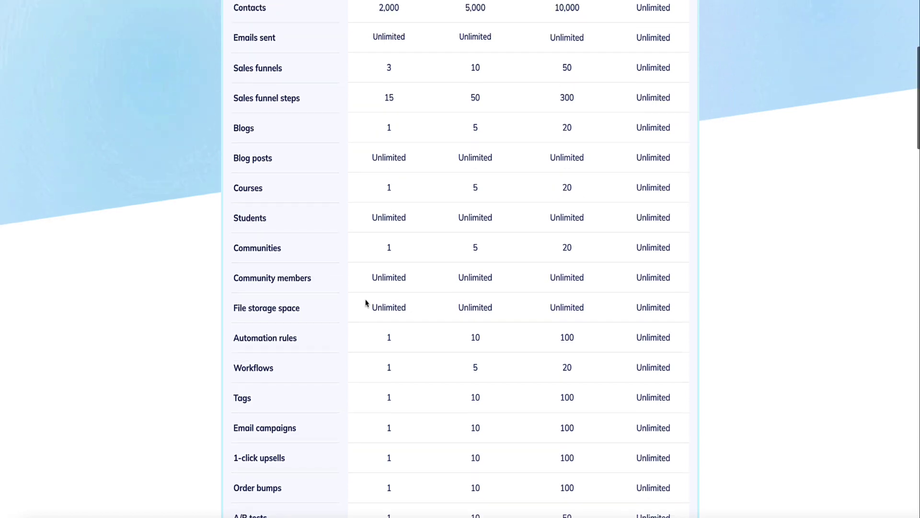
scroll(366, 302, down, 4)
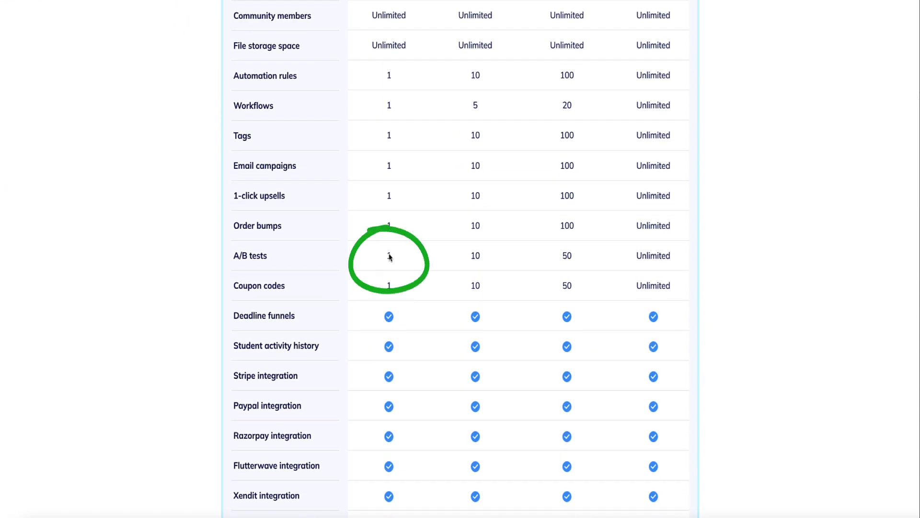
double_click(387, 257)
scroll(382, 263, up, 1)
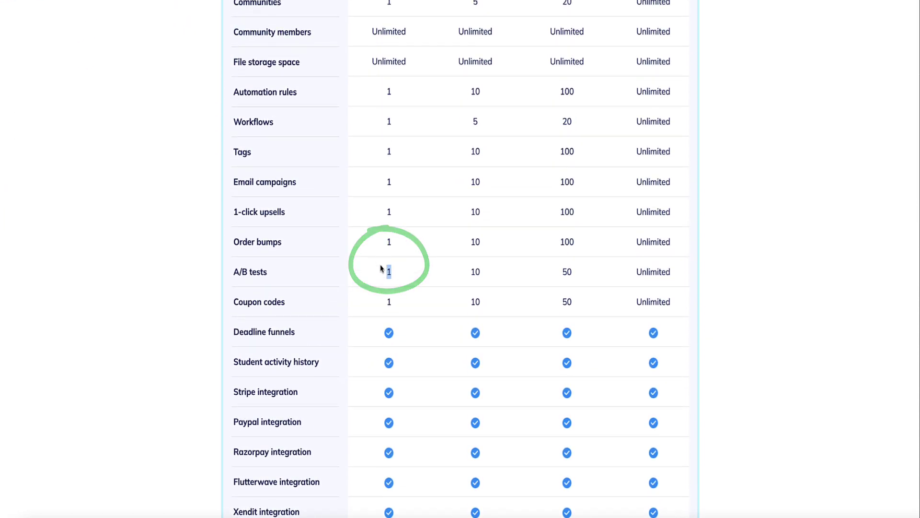
click(383, 267)
- Highlight the Startup plan's 10 A/B tests, 10 sales funnels and $27 price, then switch to annual billing
drag(483, 273, 456, 277)
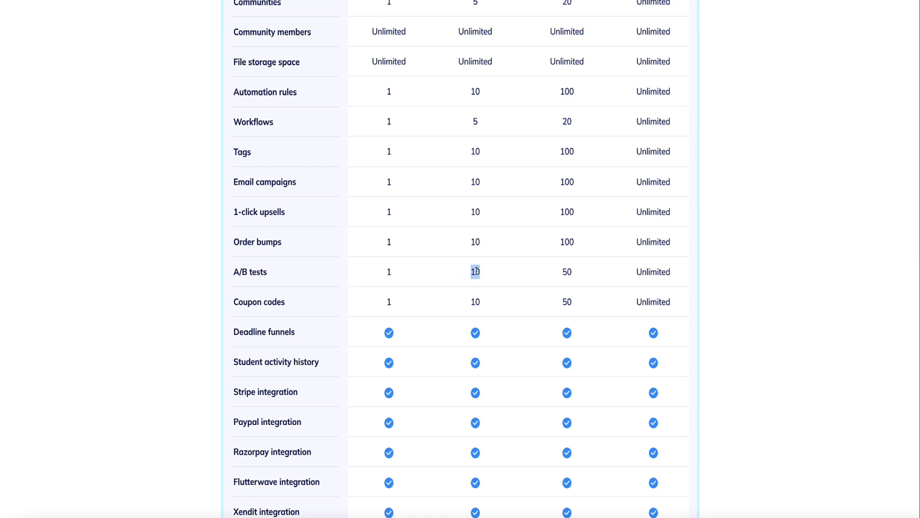
scroll(451, 270, up, 10)
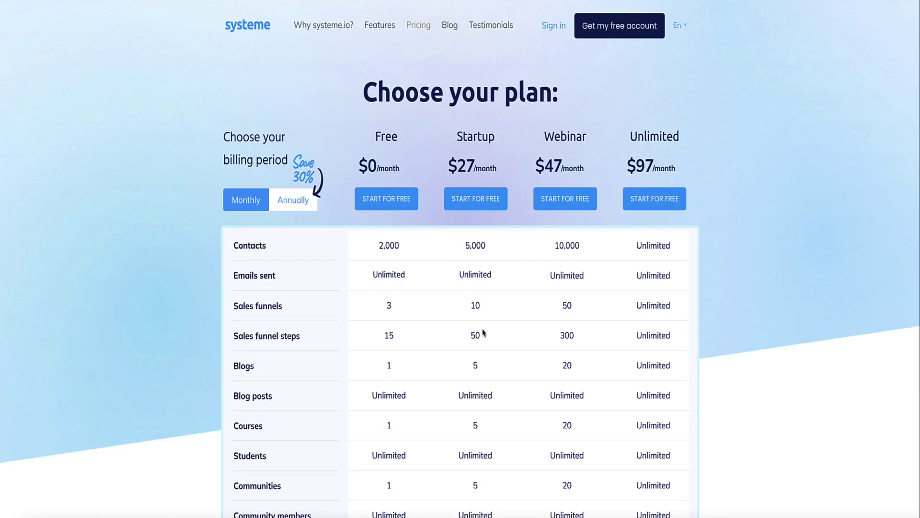
drag(481, 306, 458, 309)
click(459, 308)
drag(499, 160, 448, 161)
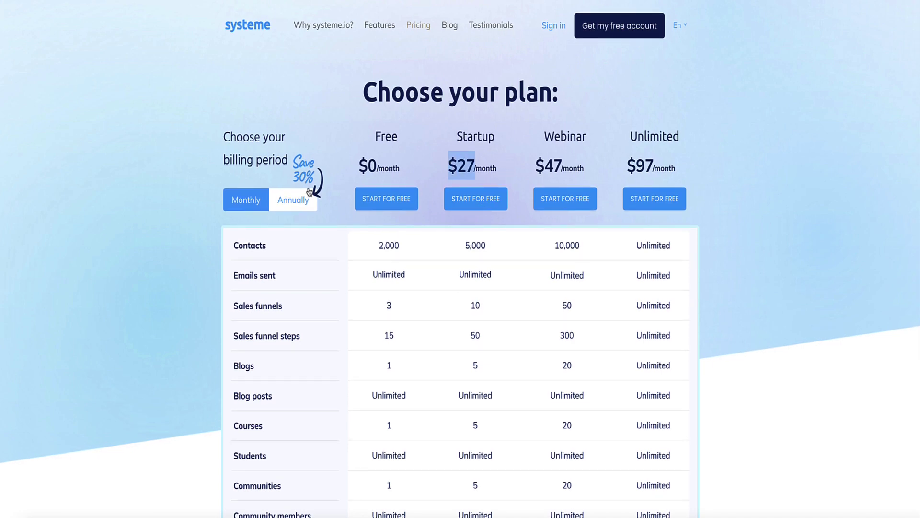
click(302, 165)
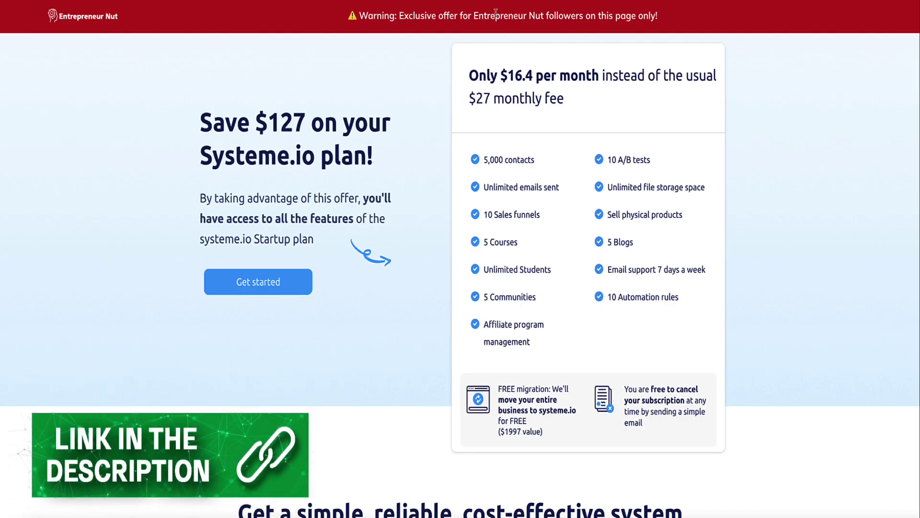
- Highlight the 40% discount heading on the Startup plan offer page, then clear it
scroll(144, 72, down, 15)
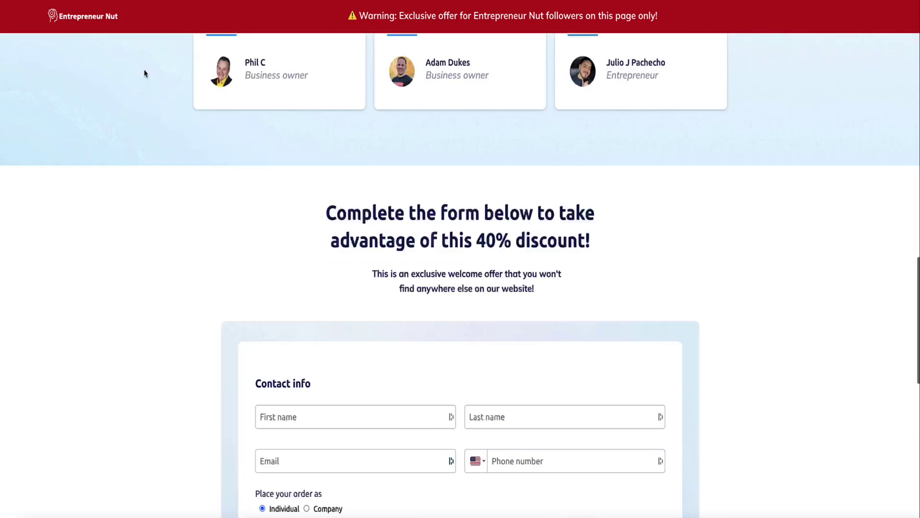
scroll(454, 224, up, 3)
drag(616, 183, 328, 144)
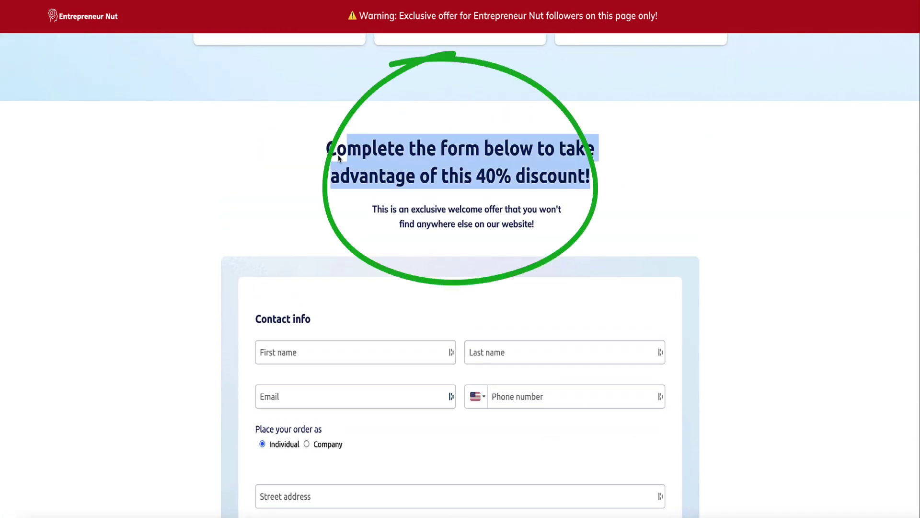
click(117, 152)
- Highlight the $16.4 discounted monthly price and the $127 savings in the headline
scroll(119, 153, down, 1)
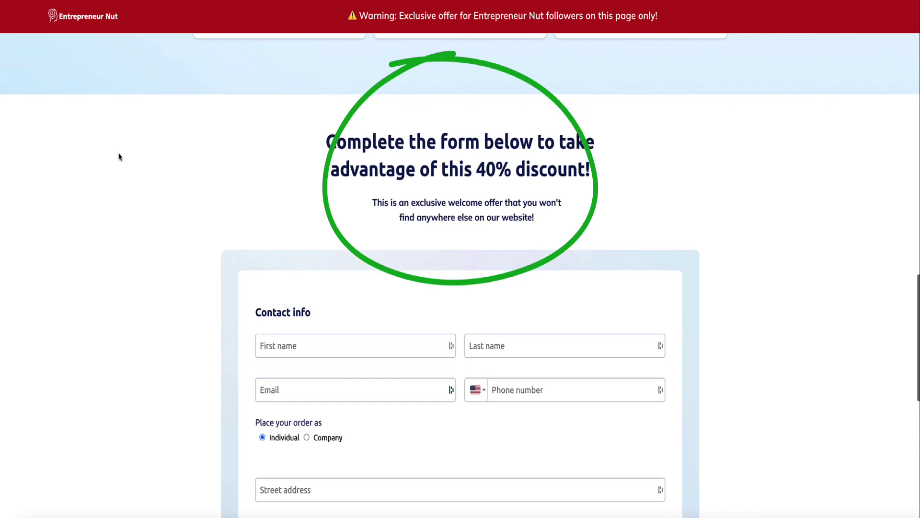
scroll(120, 155, down, 4)
scroll(121, 154, down, 2)
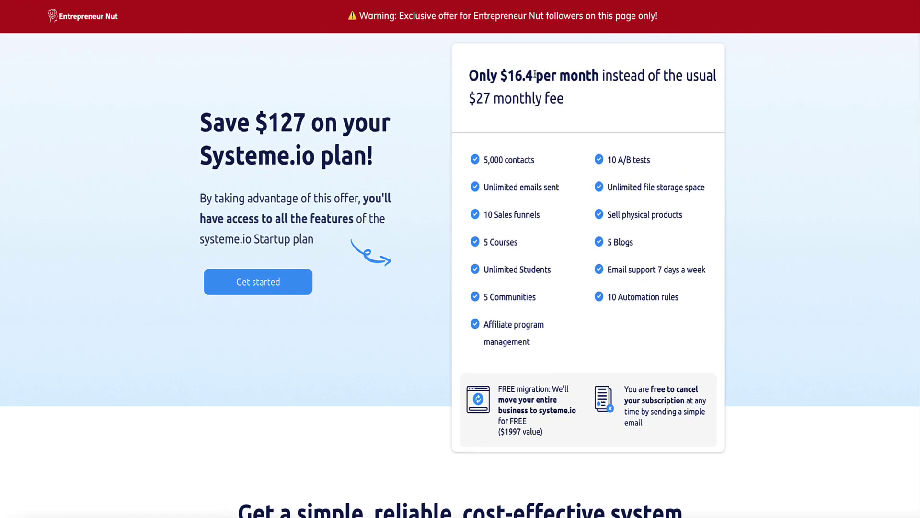
drag(535, 74, 471, 95)
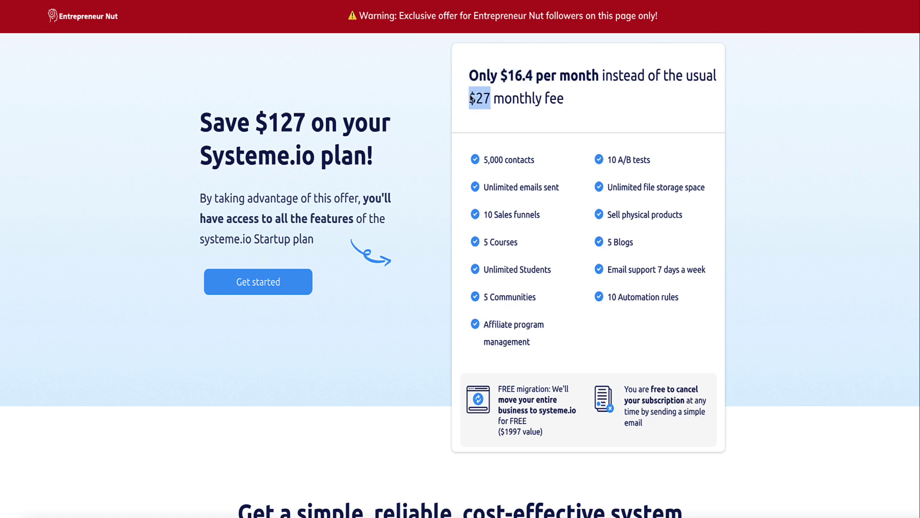
drag(257, 119, 303, 119)
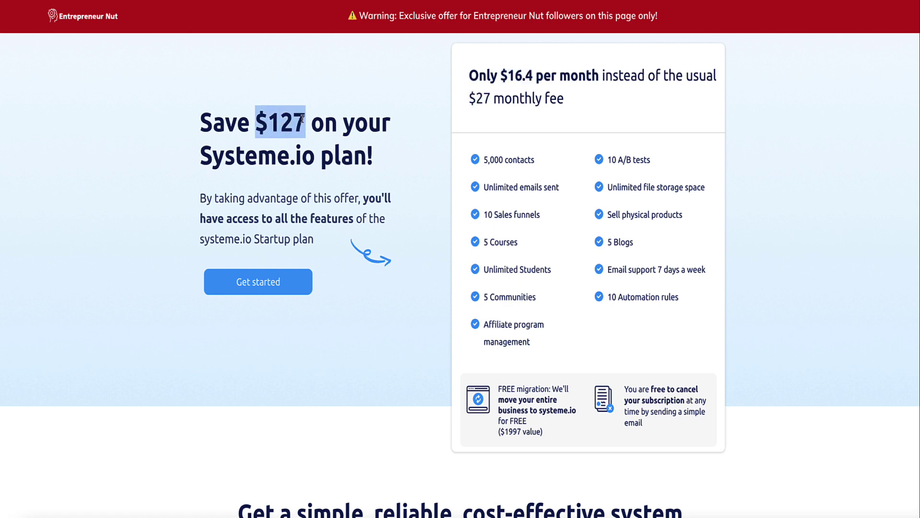
click(162, 76)
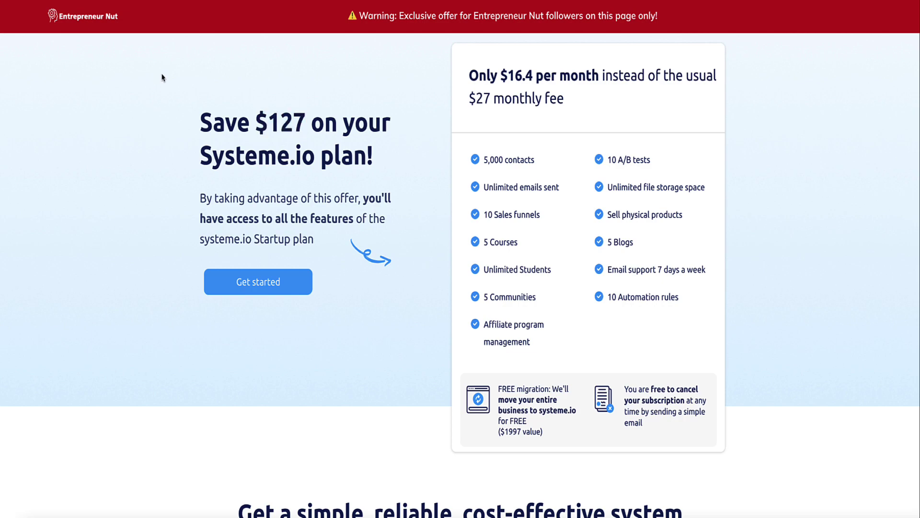
- Scroll down to the billing form and highlight the 40% in its heading
scroll(162, 77, down, 15)
scroll(325, 187, down, 5)
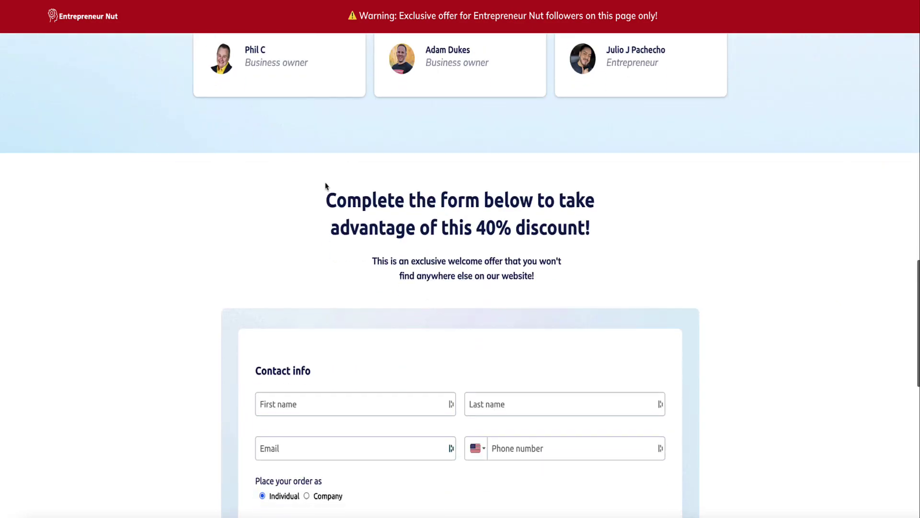
drag(516, 163, 474, 163)
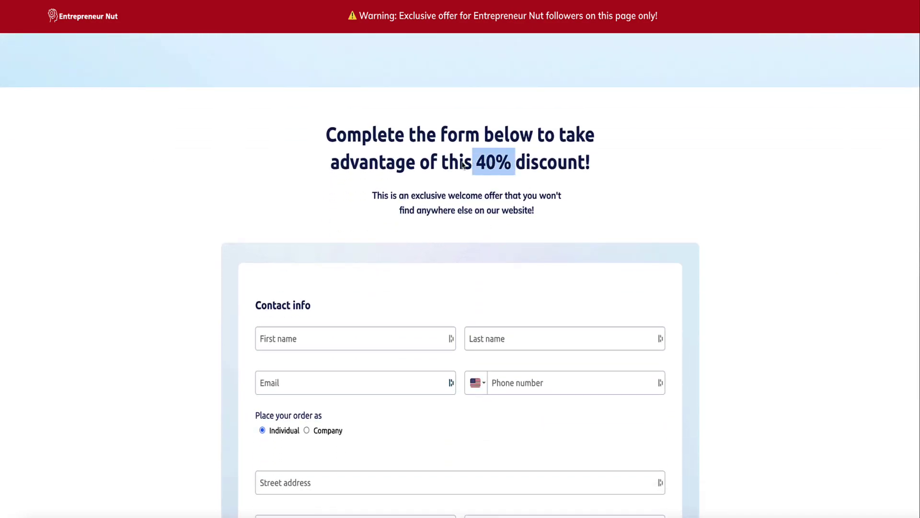
click(152, 154)
- Highlight the Unlimited plan heading among the annually billed plans, then clear it
scroll(160, 150, down, 8)
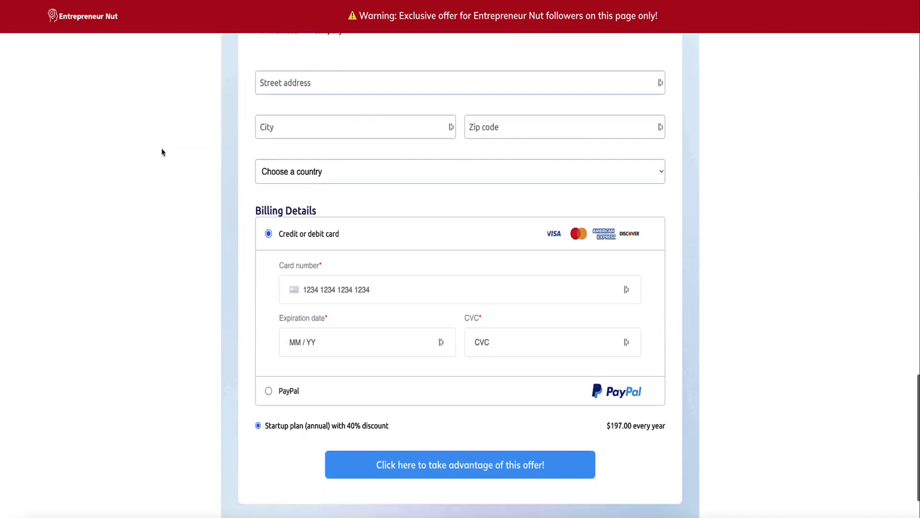
scroll(195, 152, up, 10)
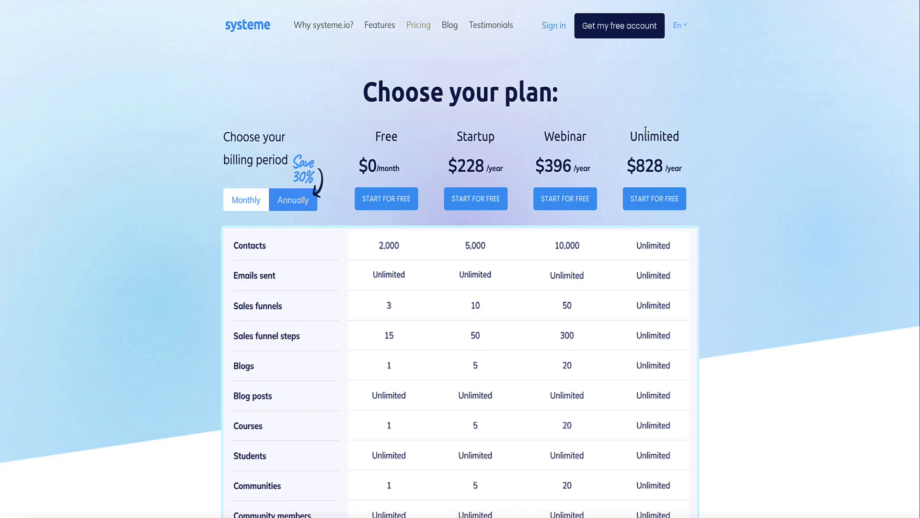
drag(683, 139, 629, 138)
click(567, 140)
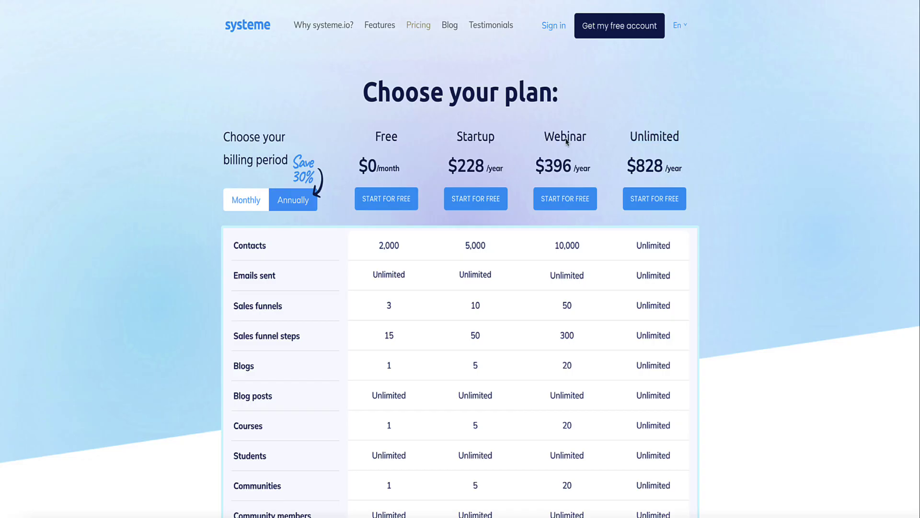